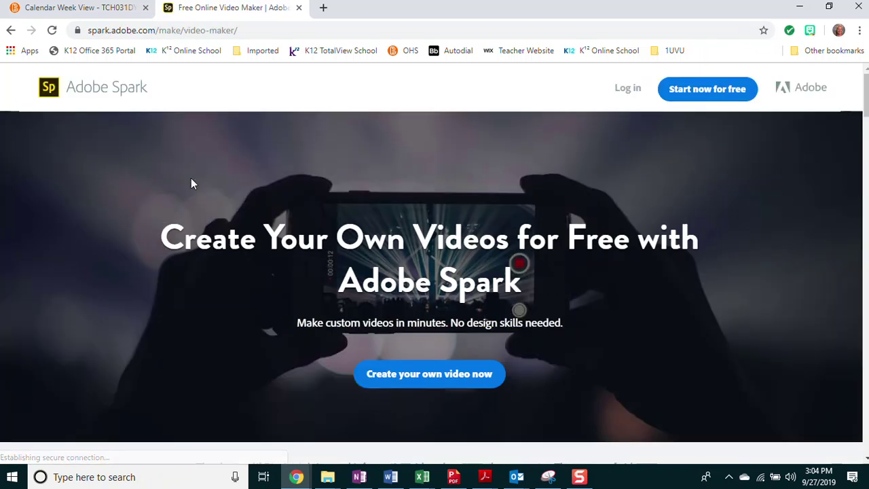
- Open the free email sign-up form, examine the details it asks for, and return to the video maker start page
click(691, 93)
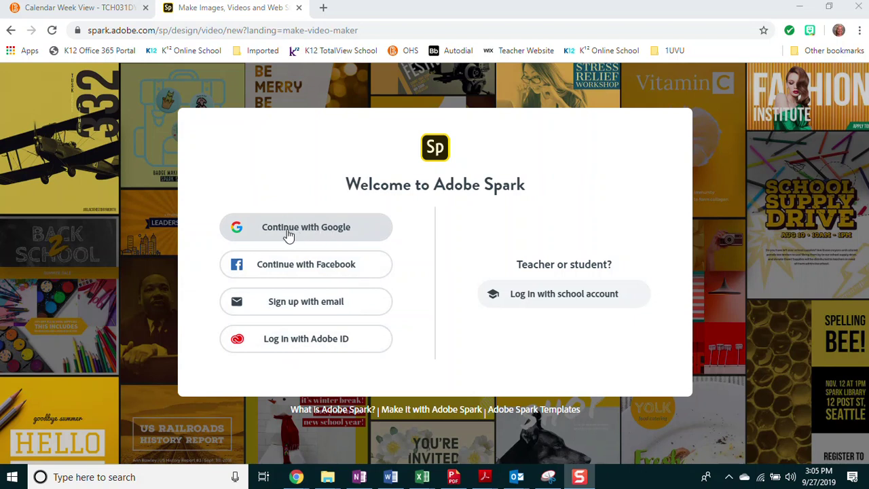
click(299, 306)
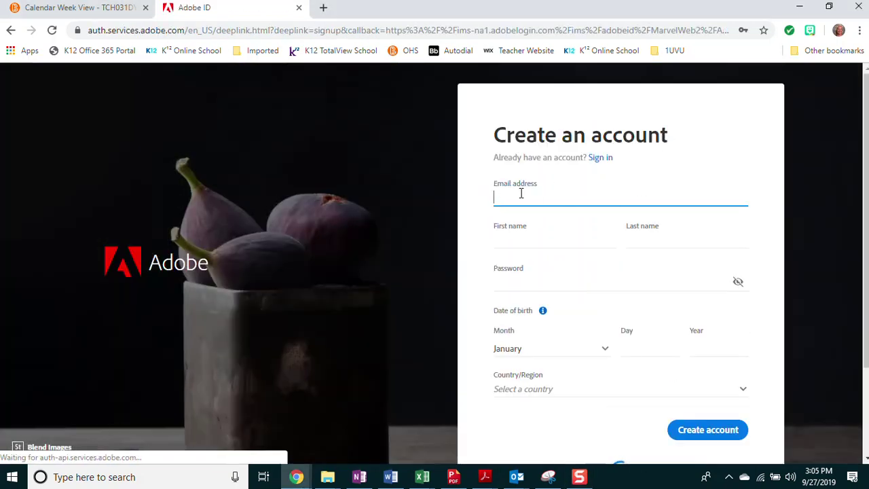
scroll(624, 230, down, 3)
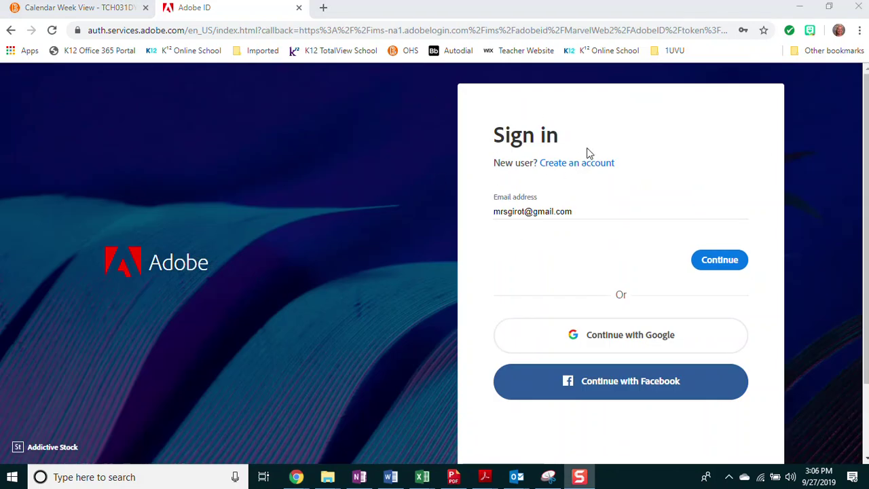
click(11, 30)
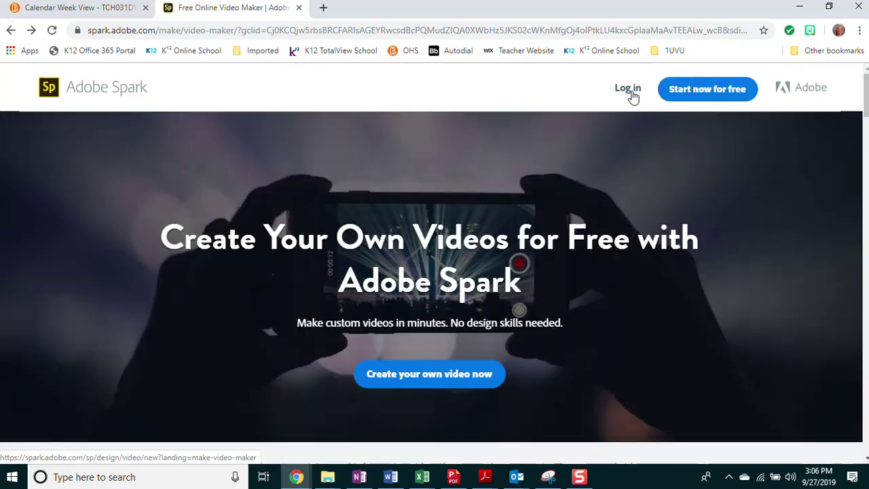
- Log in to the existing account with the saved email address and account password
click(625, 91)
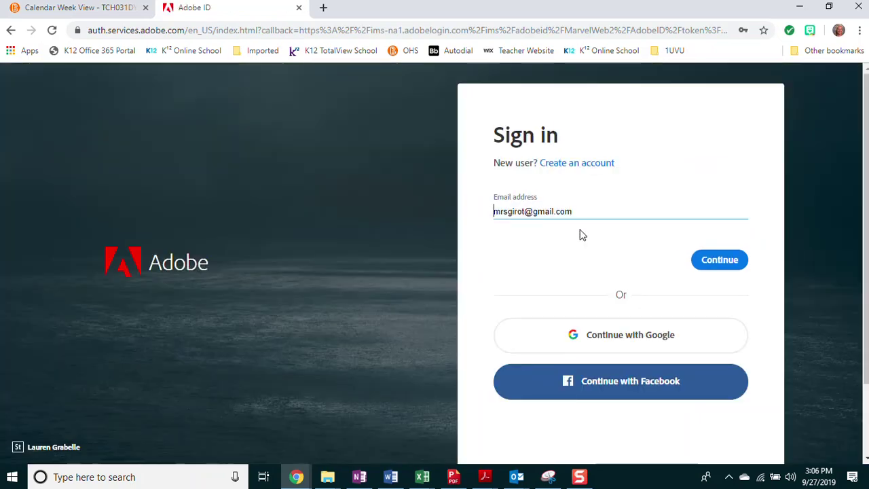
click(711, 258)
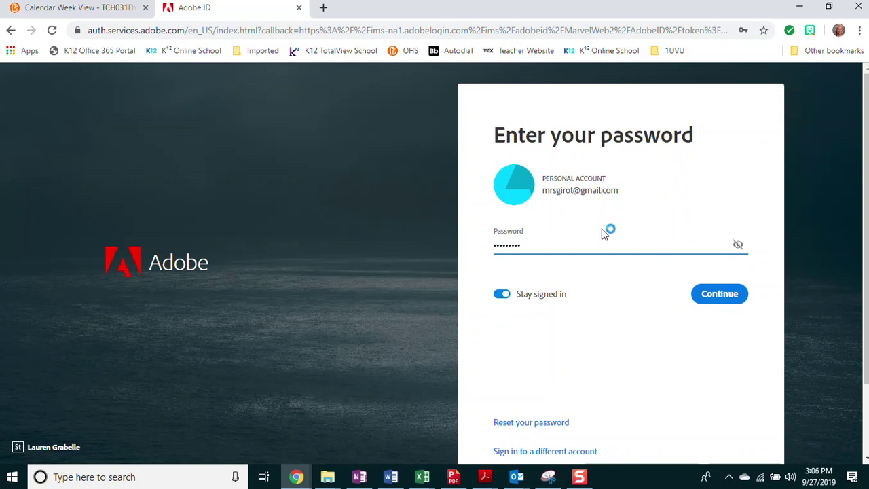
click(717, 294)
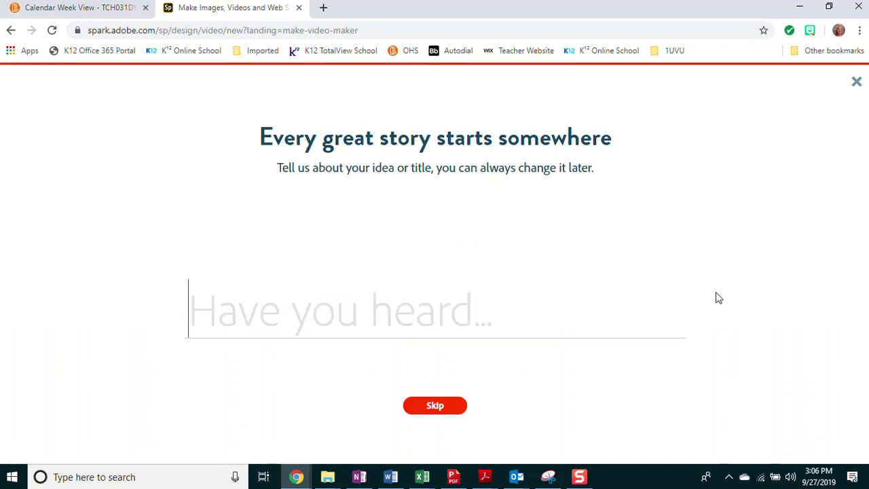
- Create a video project from scratch without entering a story idea, and dismiss the quick-tips tutorial
click(434, 406)
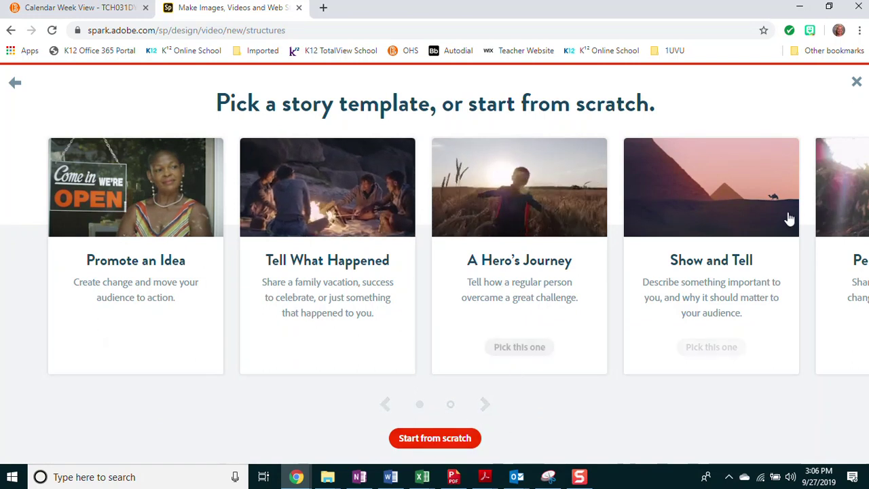
mouse_move(378, 347)
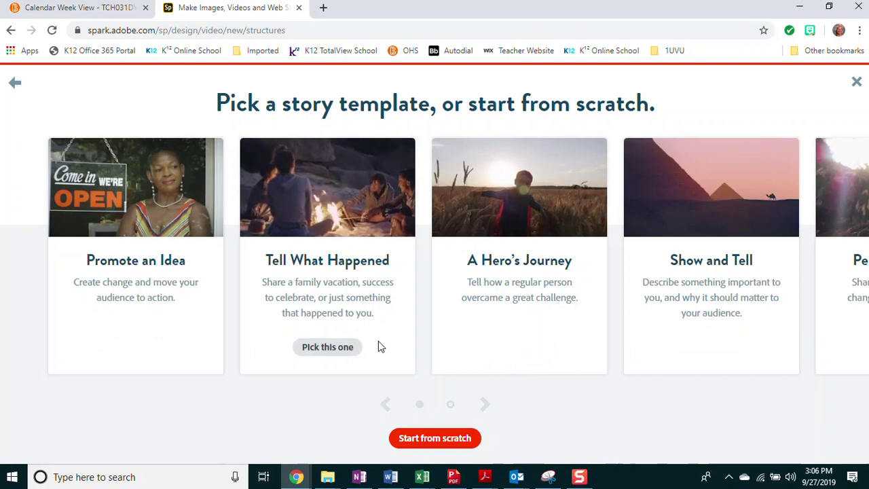
click(440, 439)
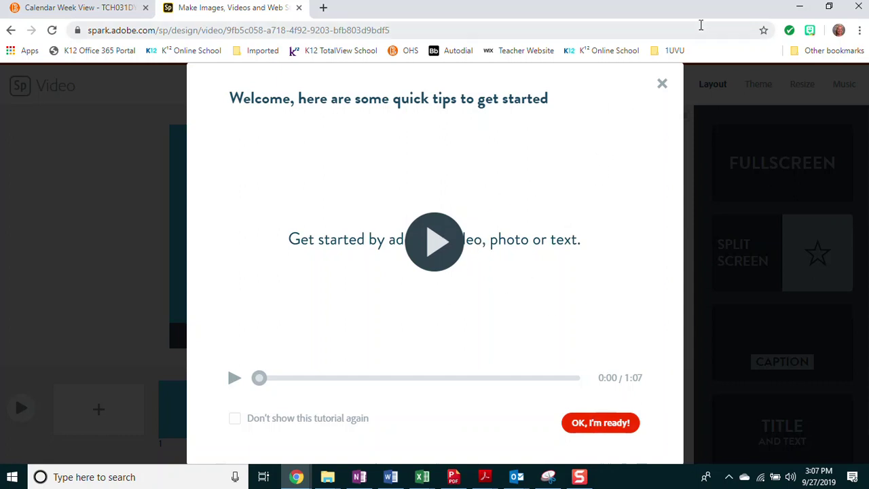
click(661, 84)
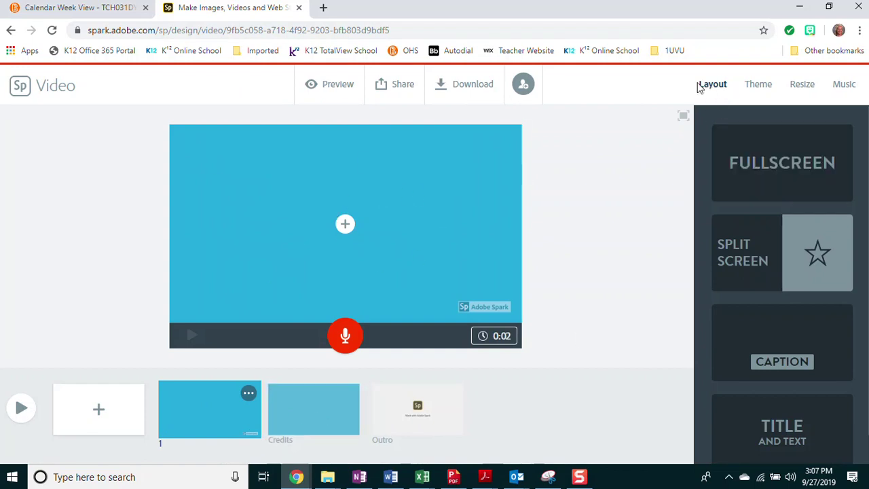
- Examine the available theme, size, music and layout options for the video
click(759, 88)
click(804, 85)
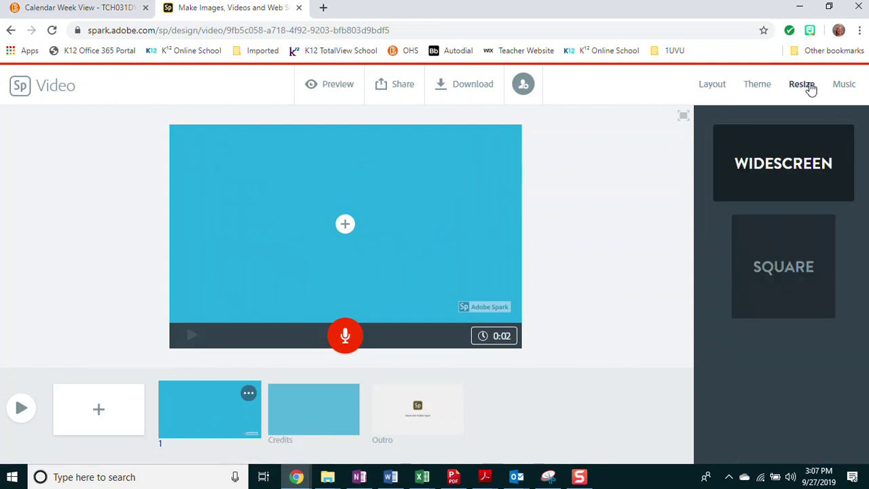
click(844, 87)
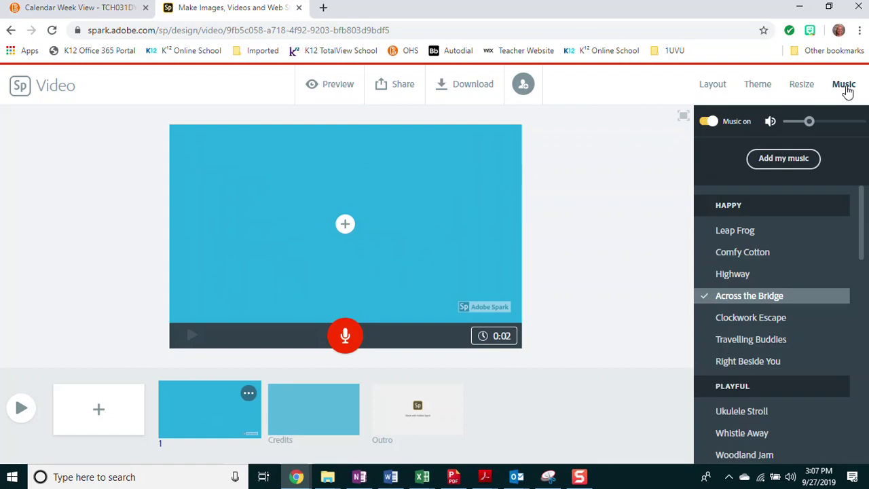
click(717, 87)
scroll(776, 257, down, 1)
scroll(777, 263, up, 1)
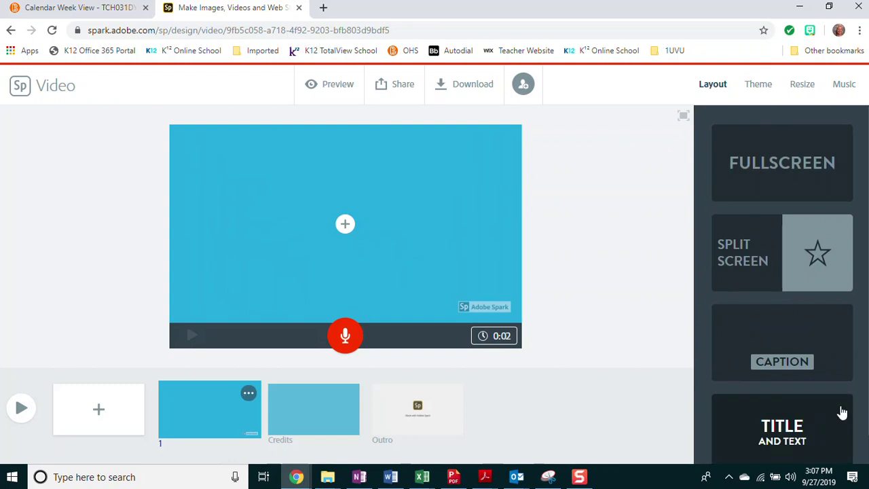
- Apply the Fullscreen layout to slide 1 and add the centered text "Digital Photography Portfolio" on two lines
click(794, 345)
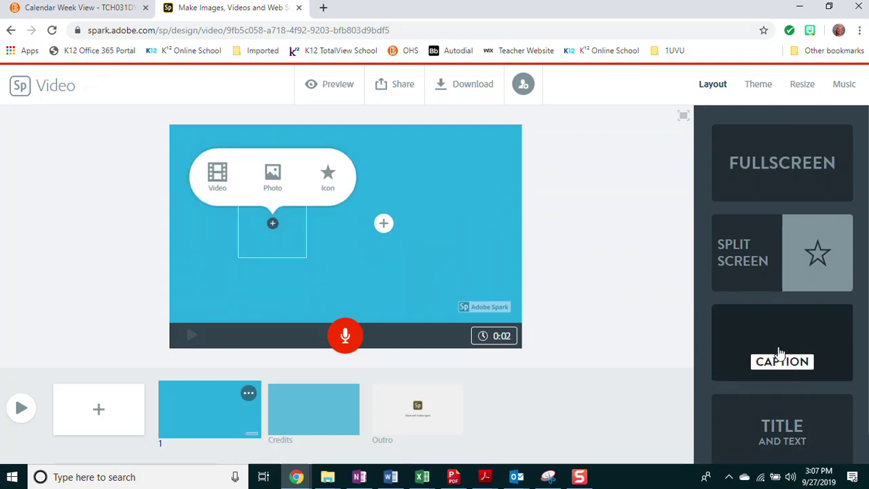
drag(741, 176, 745, 174)
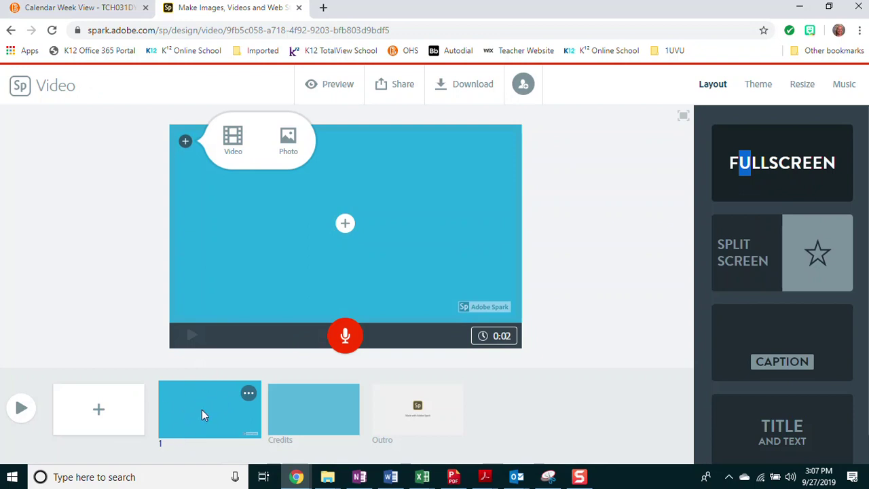
click(345, 224)
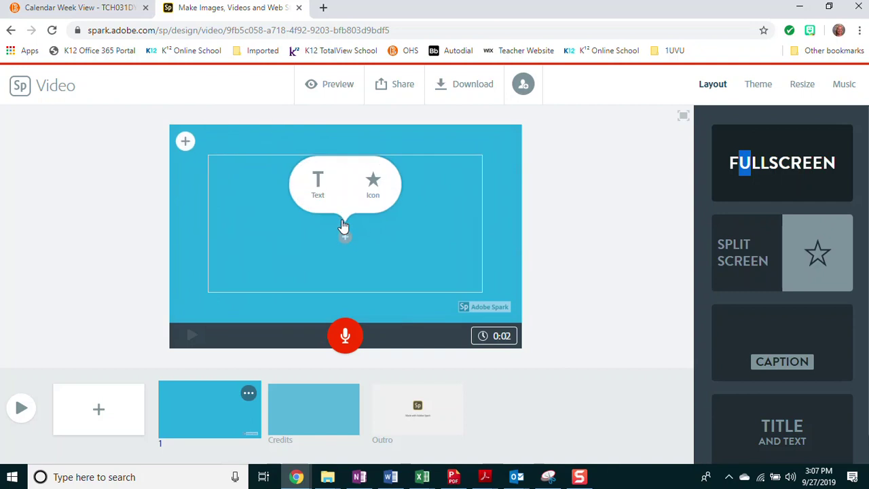
click(316, 183)
text(Digital Photography)
key(Return)
text(Portfolio)
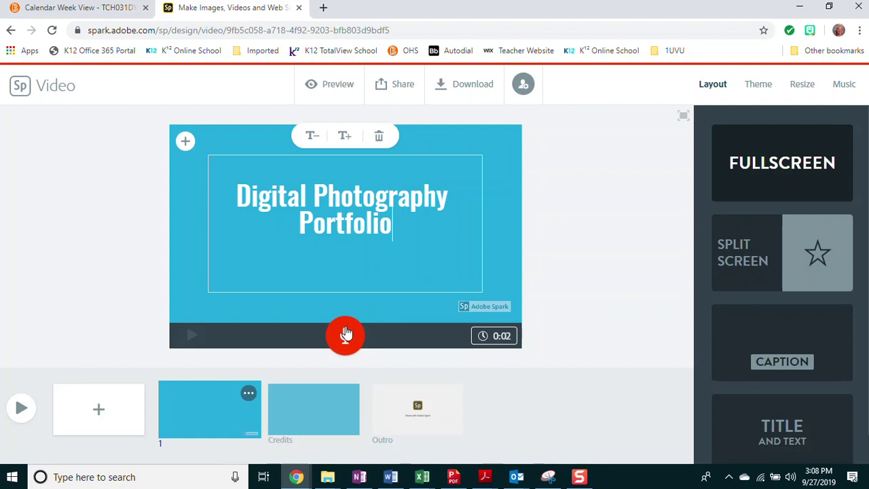
- Set the display duration of the title slide to 3 seconds
click(504, 337)
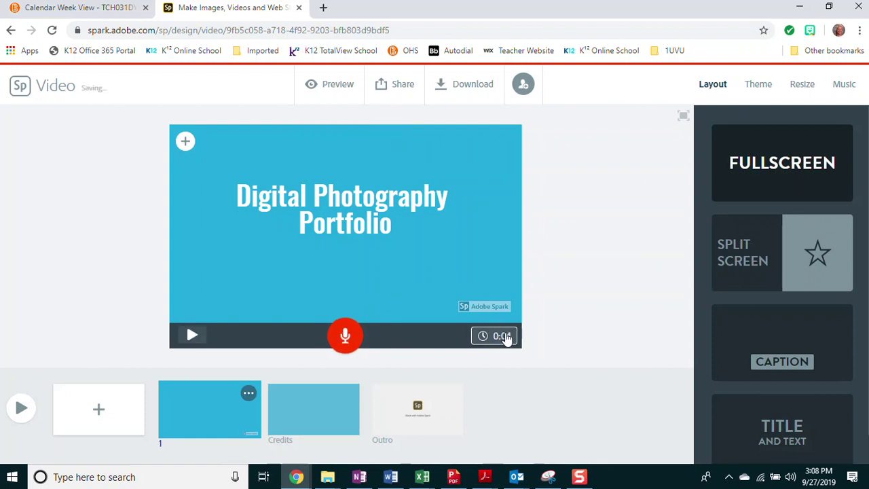
drag(395, 311, 385, 313)
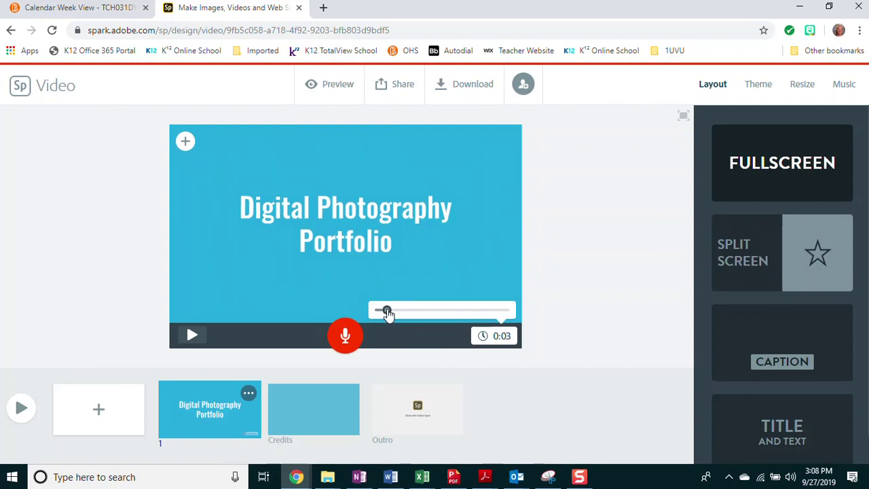
click(550, 269)
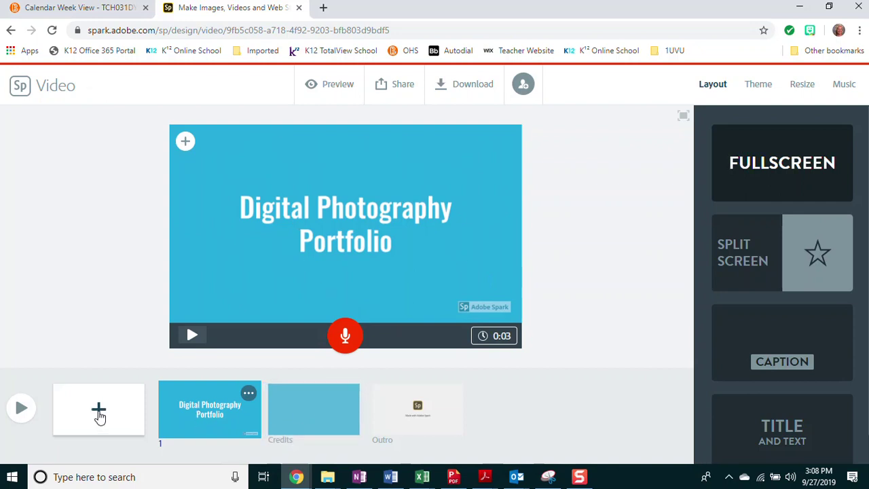
- Add a series of blank slides between the title slide and the credits
click(98, 410)
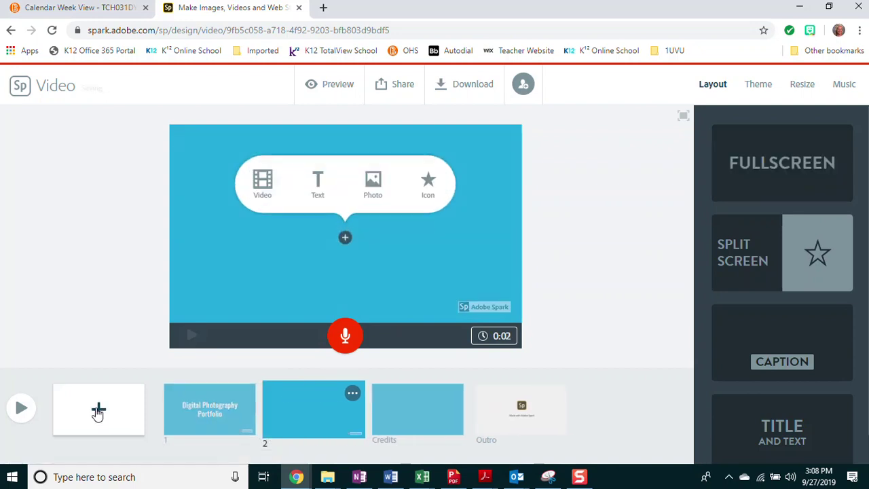
click(99, 411)
click(98, 410)
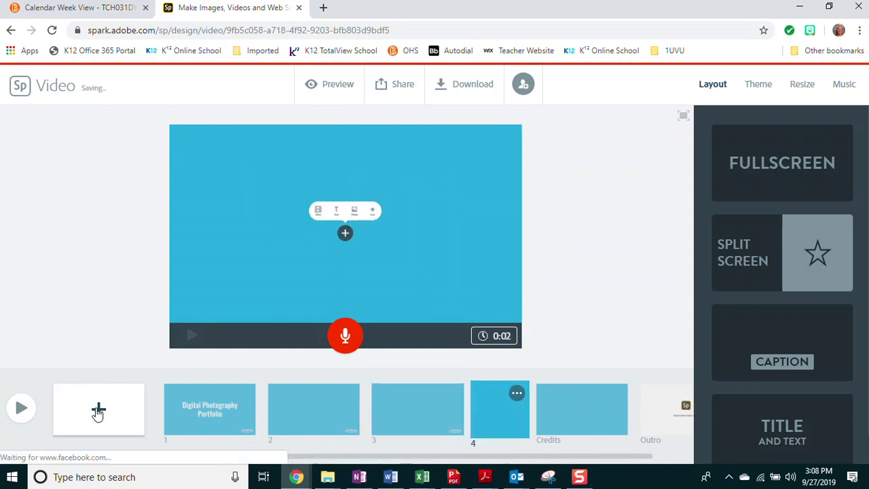
click(99, 411)
scroll(98, 412, right, 3)
drag(348, 455, 147, 451)
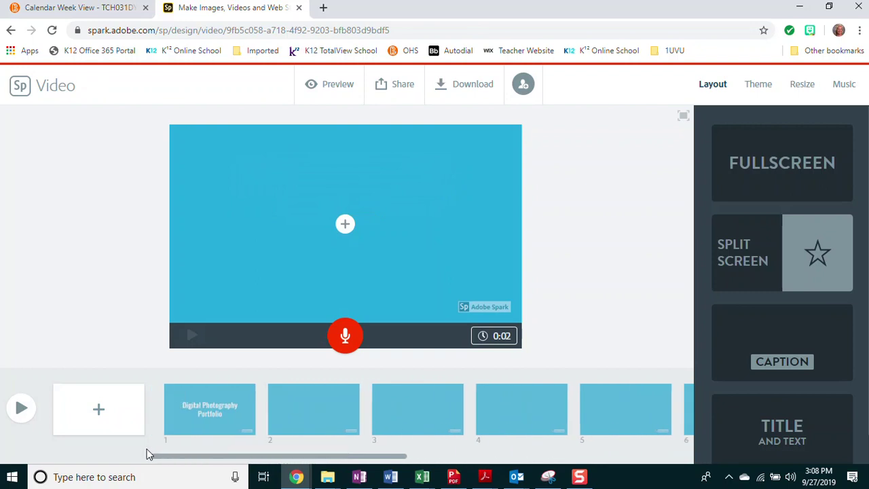
- Start a photo upload from the computer for slide 2
click(302, 400)
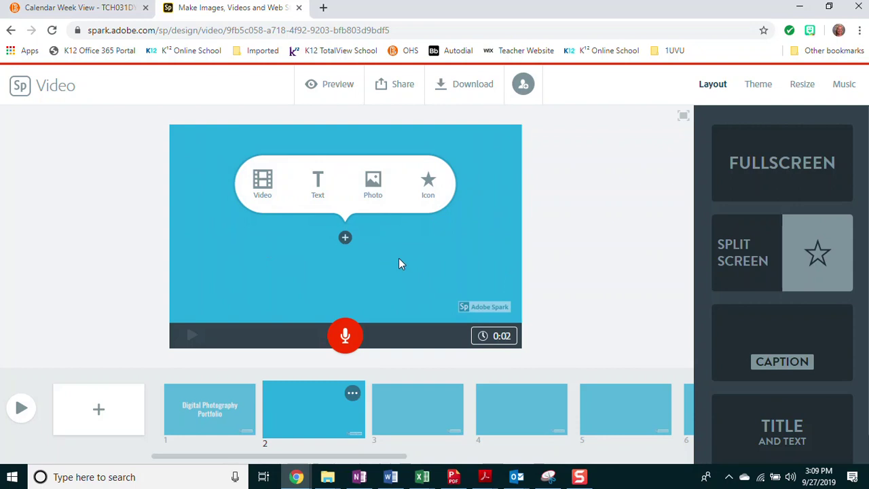
click(377, 184)
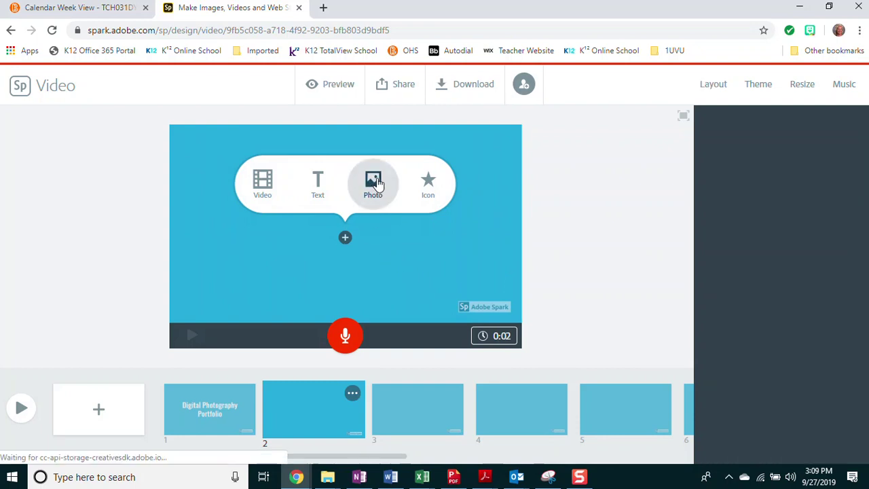
click(784, 171)
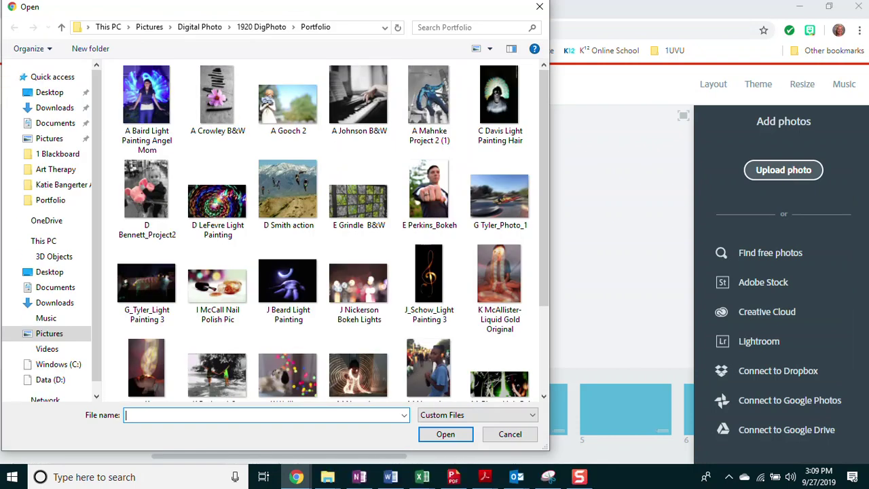
- Create a folder named "Digital Photography" inside the 1920 DigPhoto folder from the file selection dialog
click(262, 28)
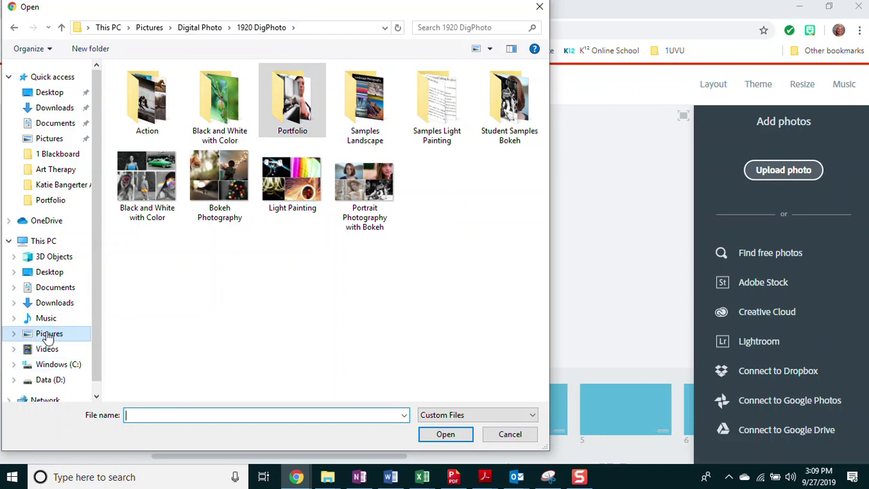
click(85, 50)
text(P)
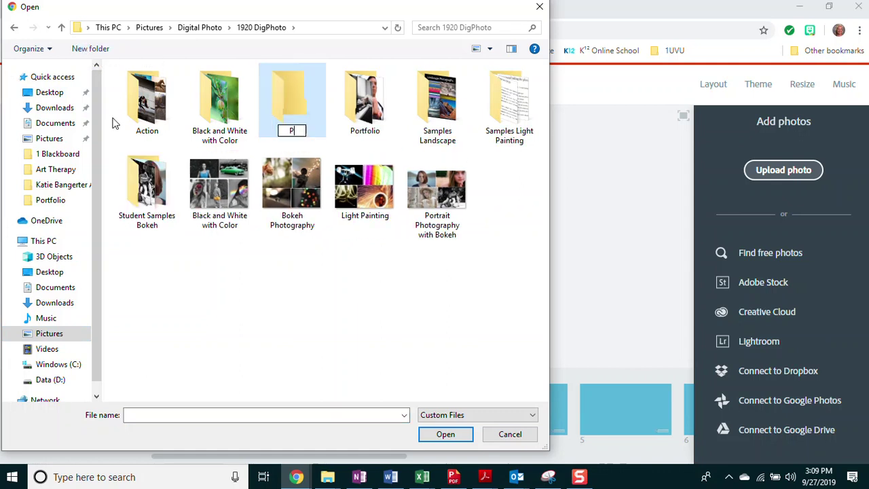
text(Digital )
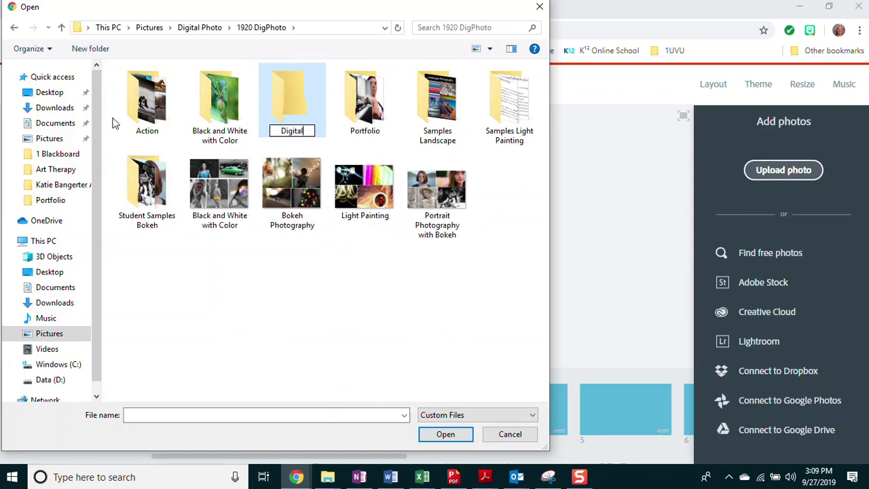
text(Photography)
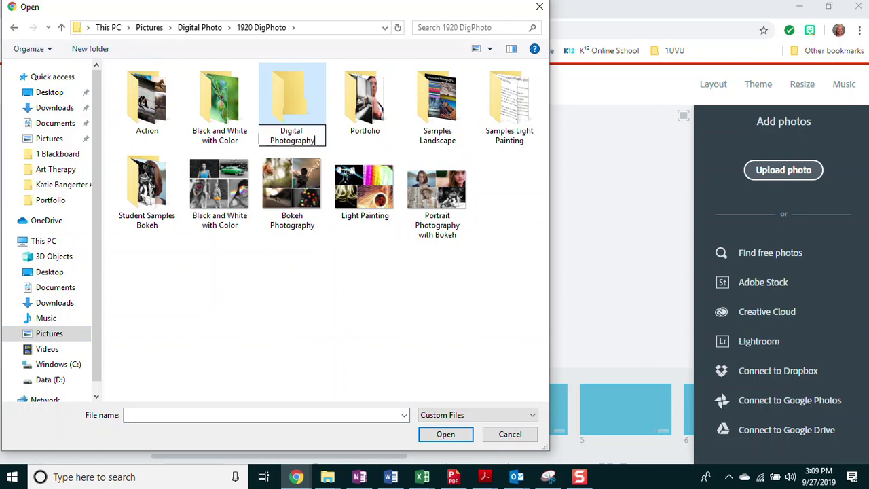
key(Return)
click(254, 358)
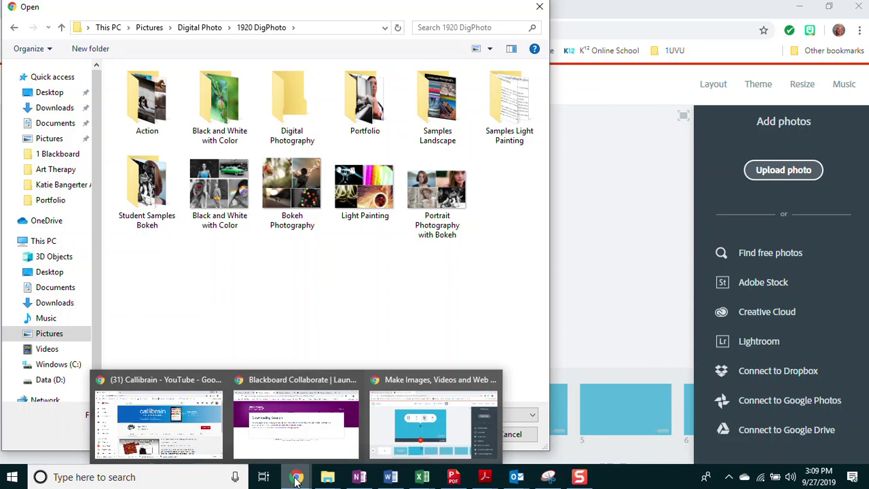
- Open a new File Explorer window at the Pictures folder and move it beside the file selection dialog
right_click(296, 479)
right_click(326, 478)
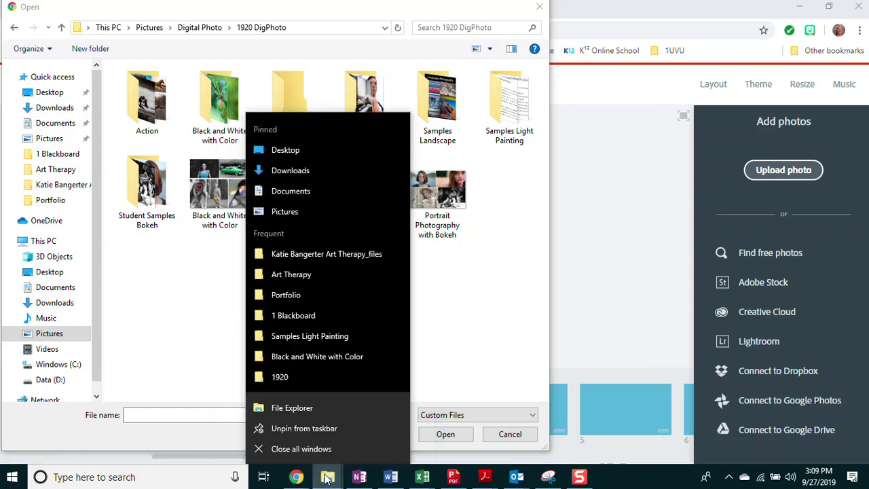
click(296, 408)
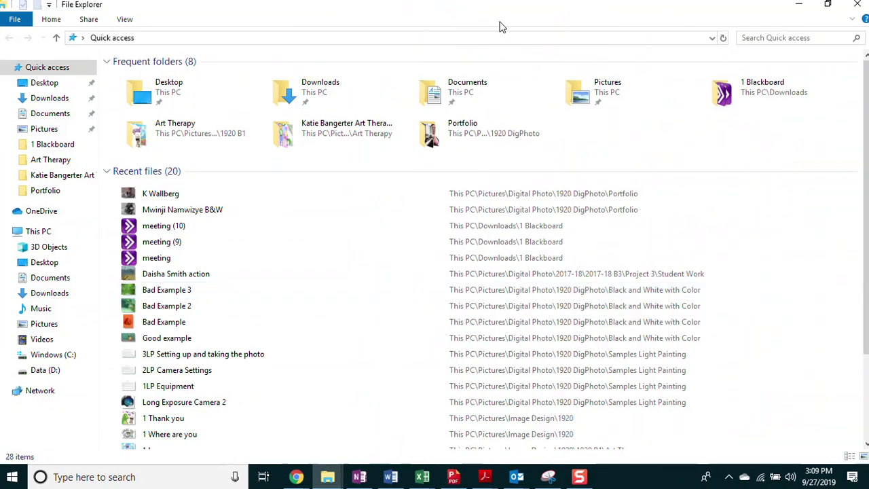
click(828, 4)
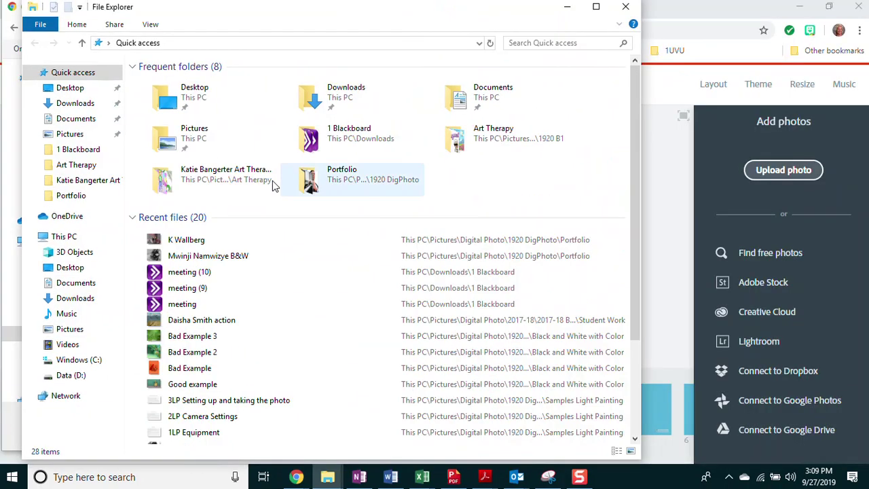
click(69, 330)
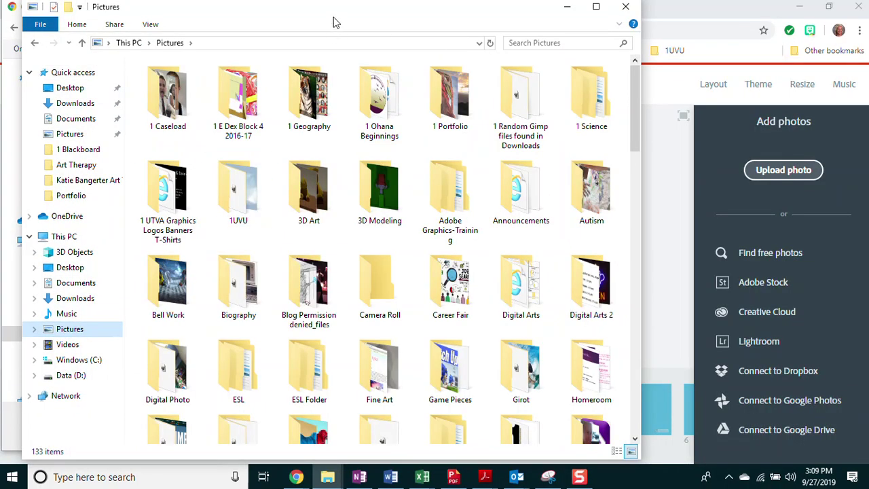
drag(334, 16, 524, 20)
- Open the Digital Photography folder inside Digital Photo > 1920 DigPhoto in File Explorer and narrow the window to uncover the upload dialog
scroll(604, 183, down, 3)
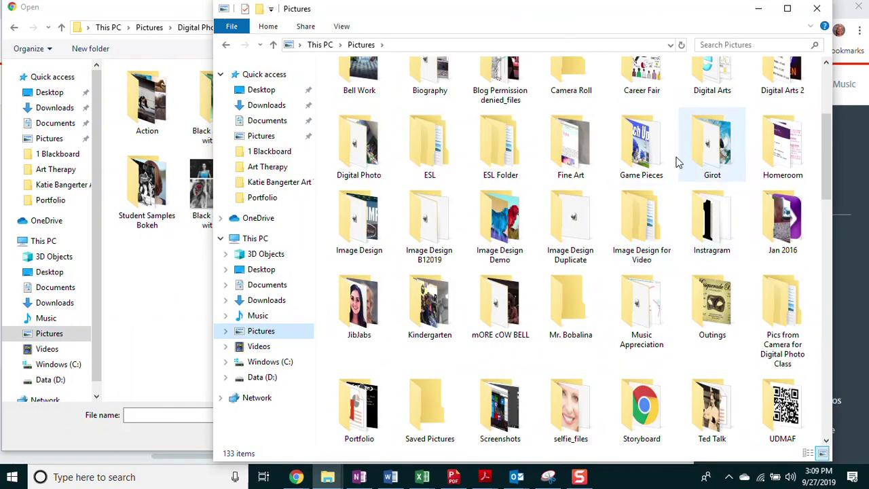
double_click(359, 144)
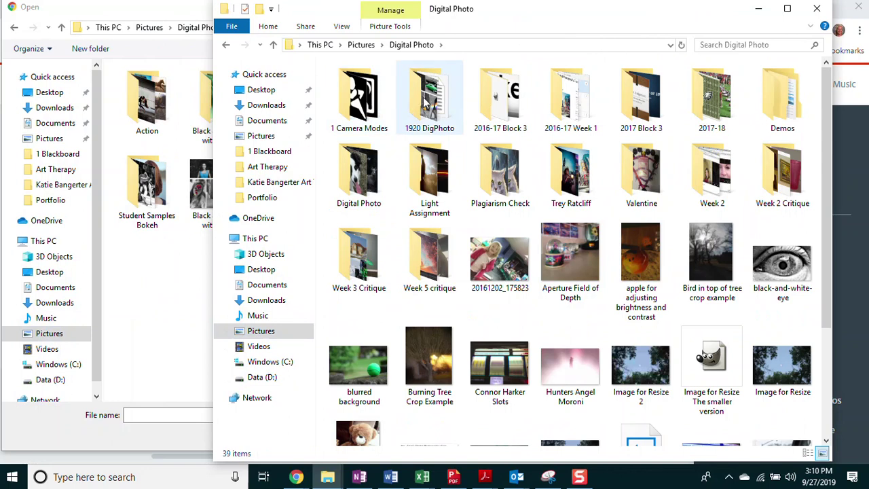
double_click(412, 102)
double_click(498, 98)
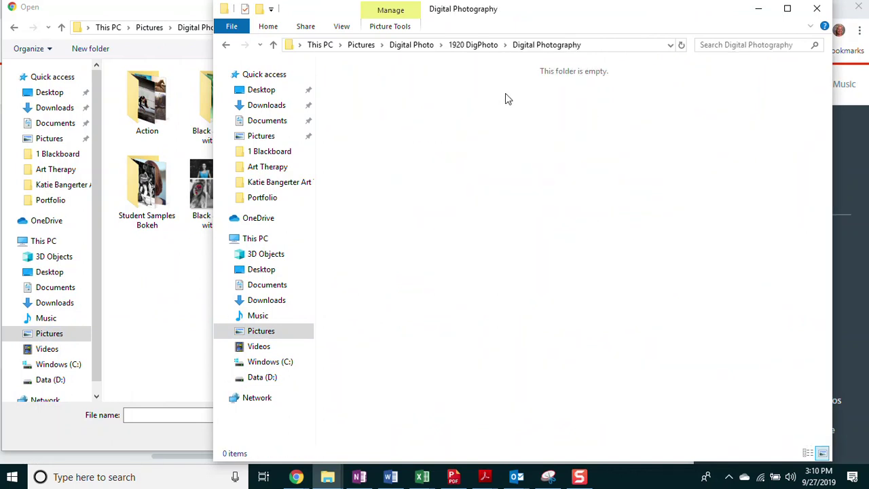
drag(211, 44, 405, 44)
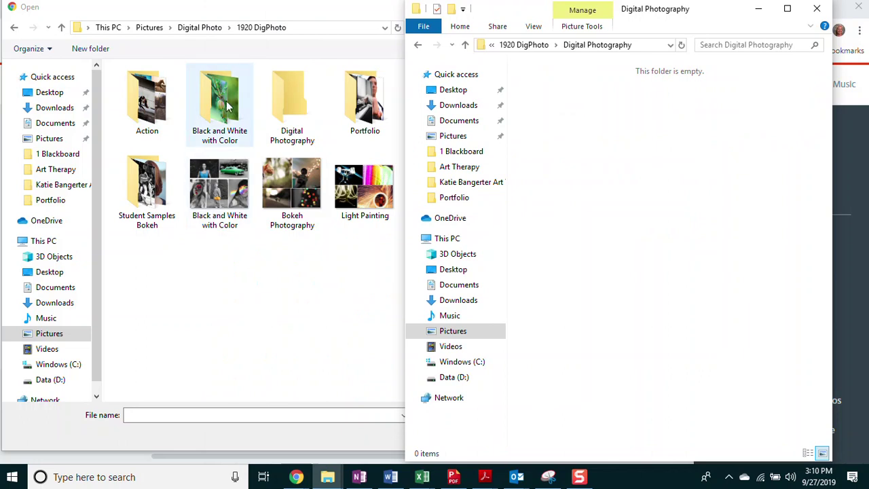
- Copy the running horse photo from the Action folder into the Digital Photography folder
double_click(144, 98)
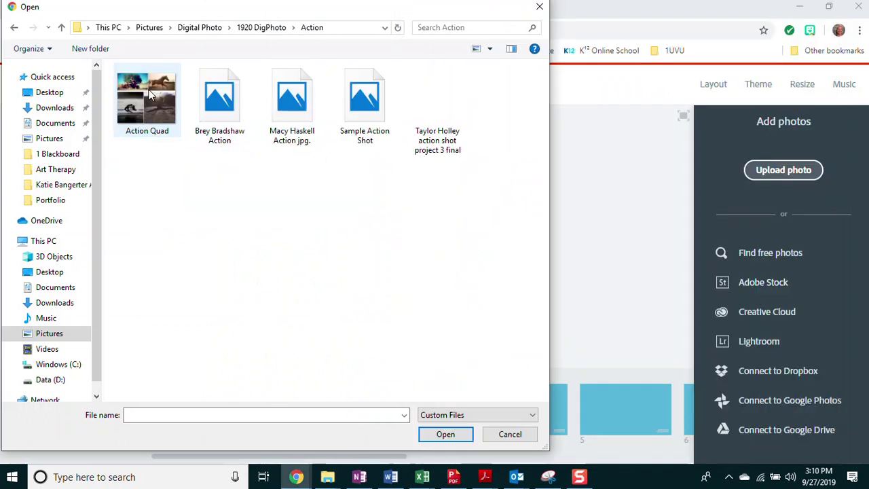
click(301, 112)
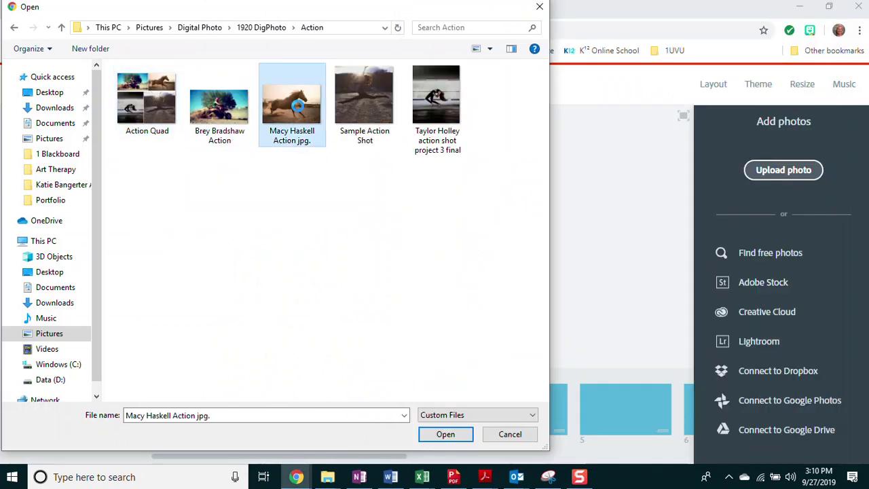
right_click(297, 105)
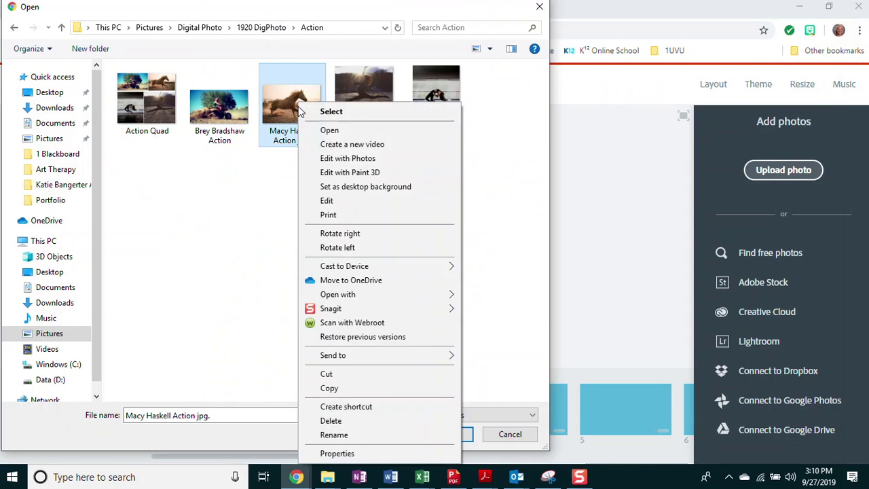
click(330, 387)
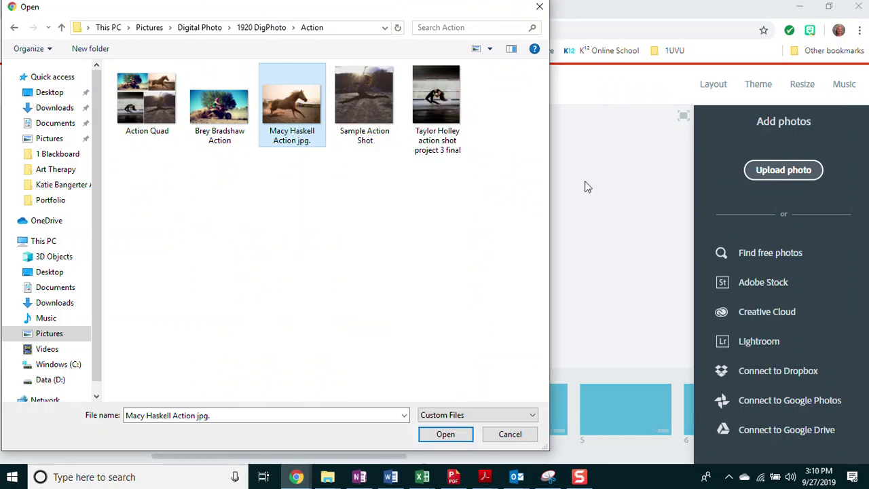
click(327, 477)
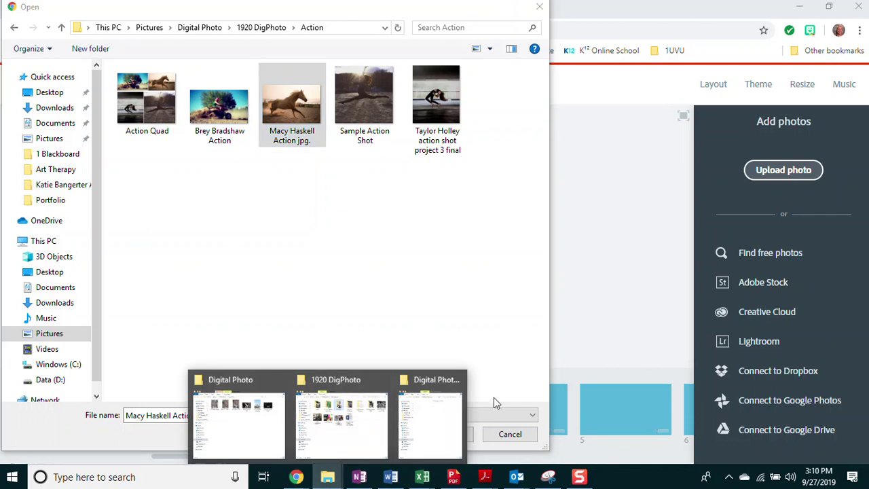
click(454, 416)
right_click(601, 142)
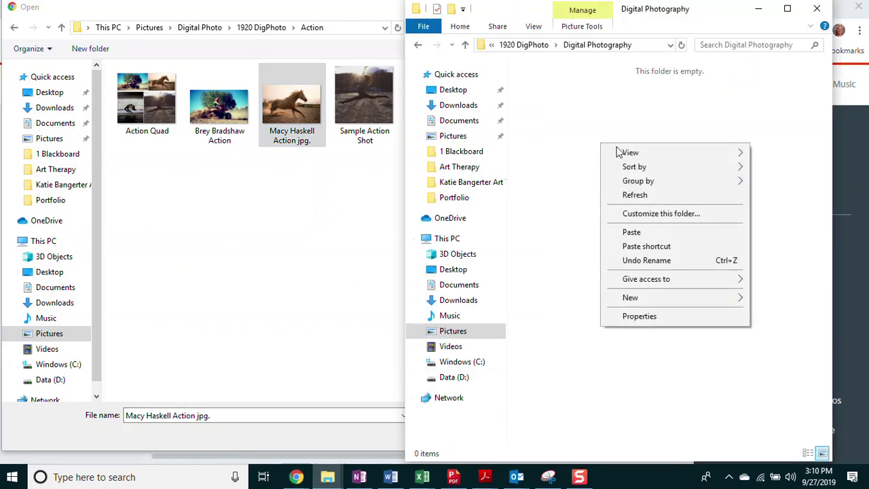
click(629, 232)
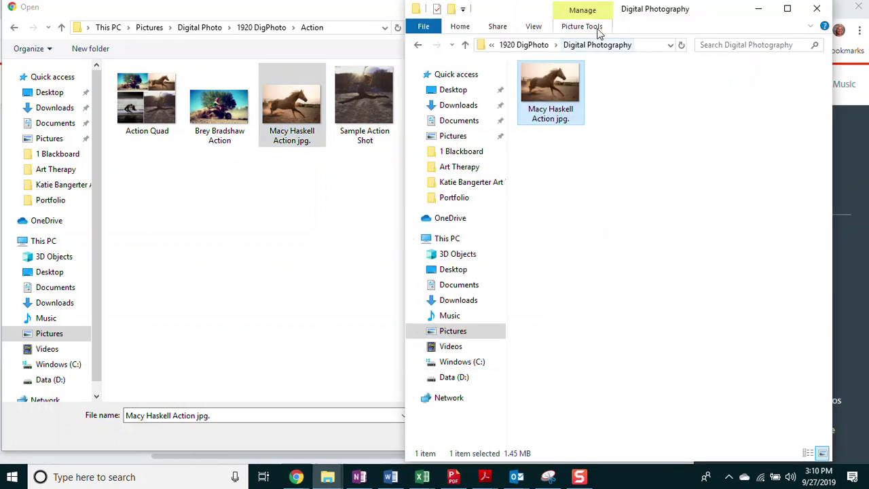
- Look in the Samples Landscape folder inside 1920 DigPhoto from the file selection dialog
click(260, 29)
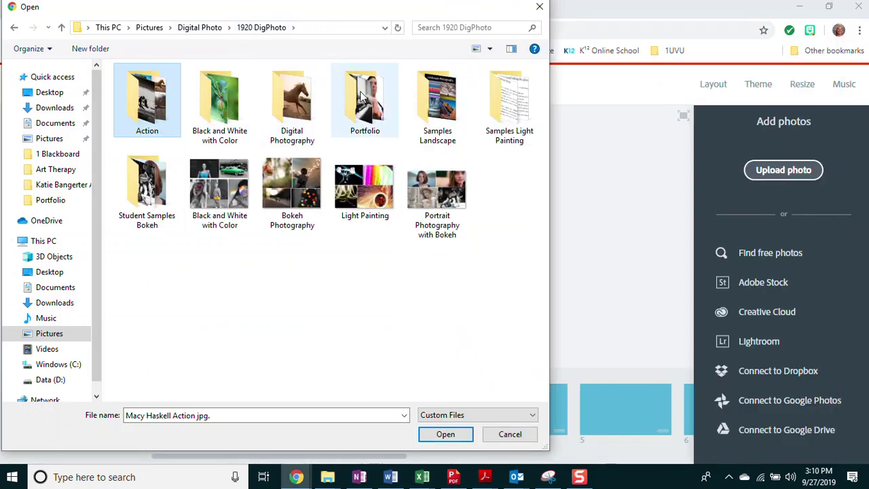
double_click(440, 99)
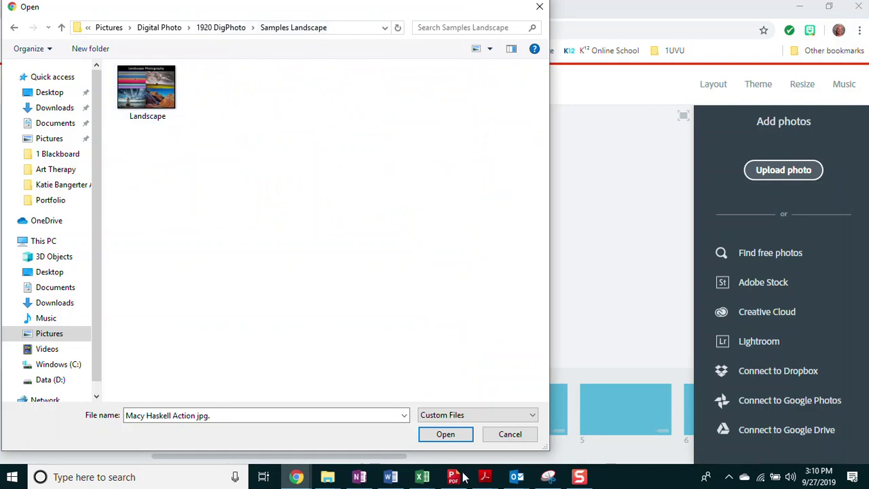
- Delete the Digital Photography folder from 1920 DigPhoto in File Explorer
click(305, 479)
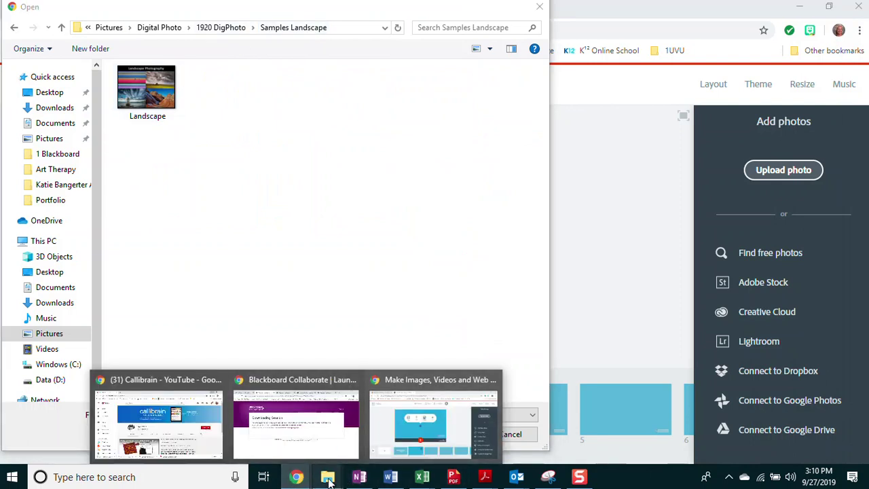
mouse_move(327, 477)
click(415, 439)
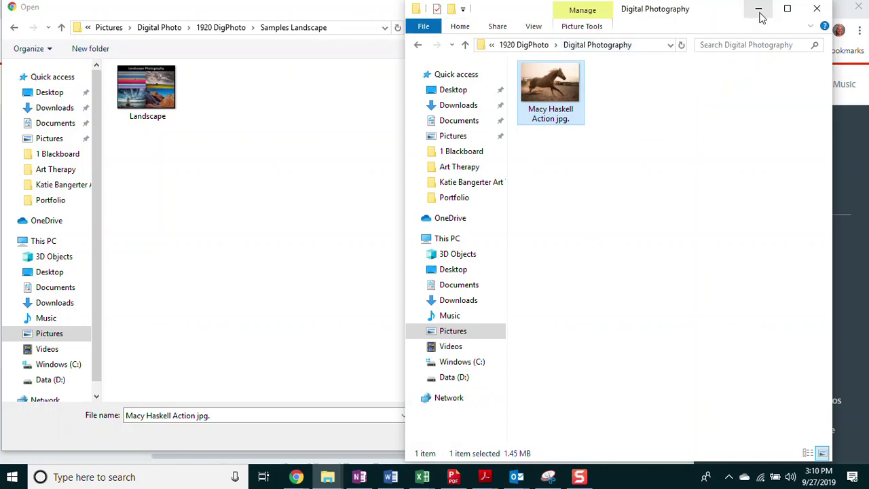
click(547, 48)
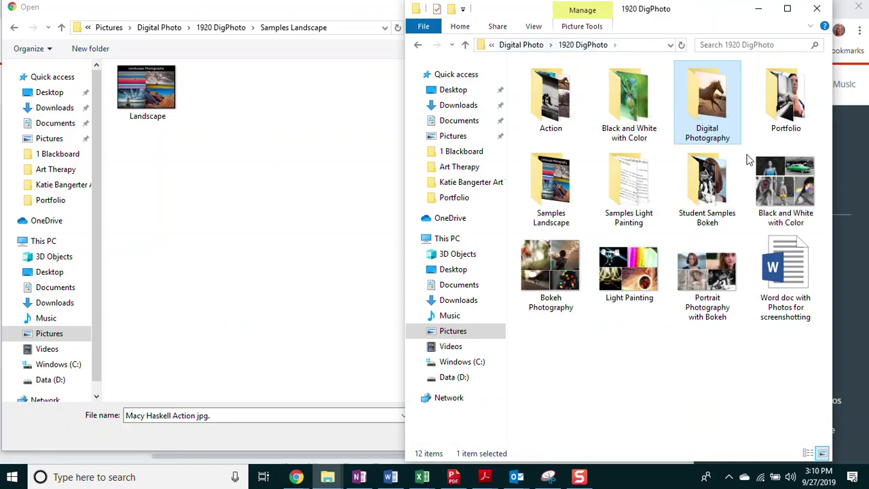
right_click(706, 79)
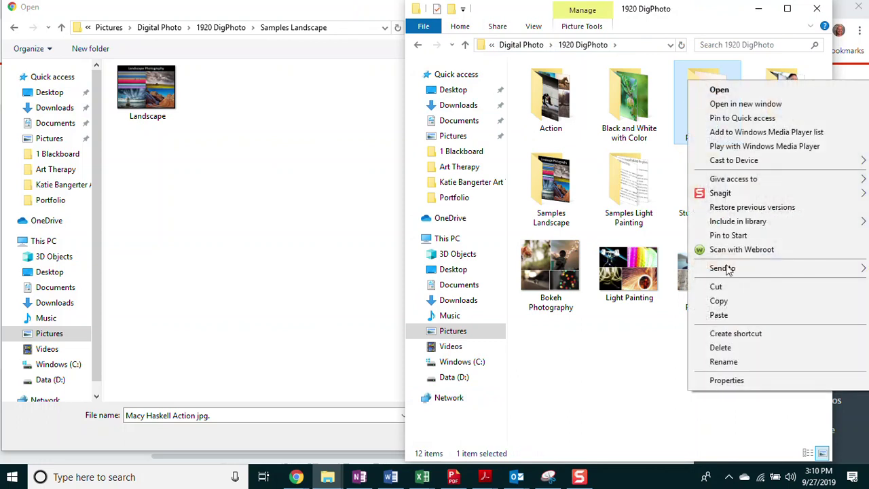
click(722, 349)
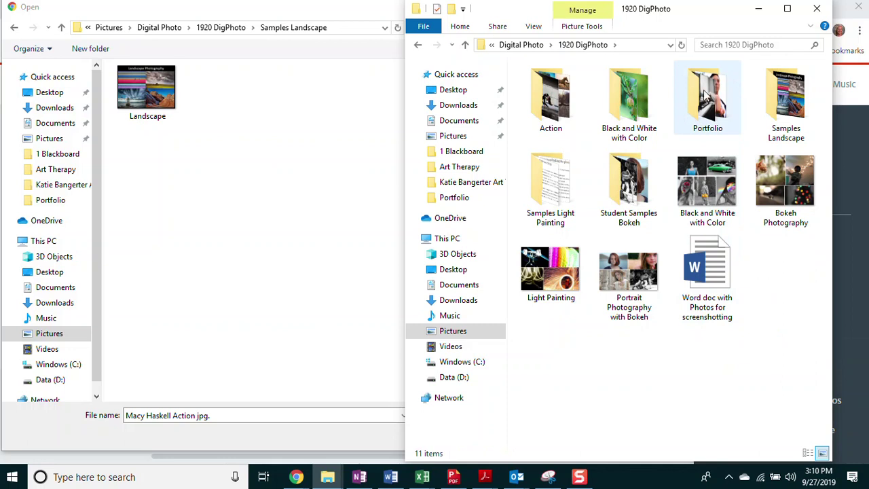
- Look through the photos in the Portfolio folder, and put away File Explorer and the file selection dialog
double_click(725, 102)
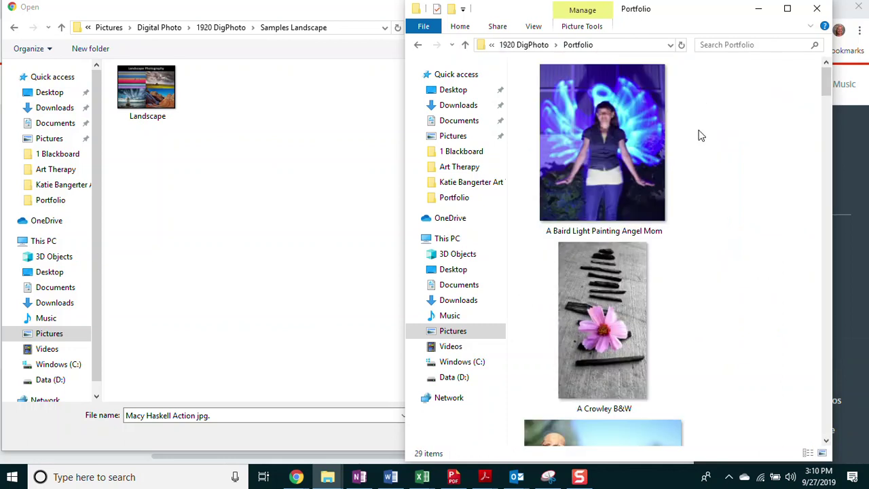
scroll(600, 112, down, 3)
scroll(599, 110, down, 15)
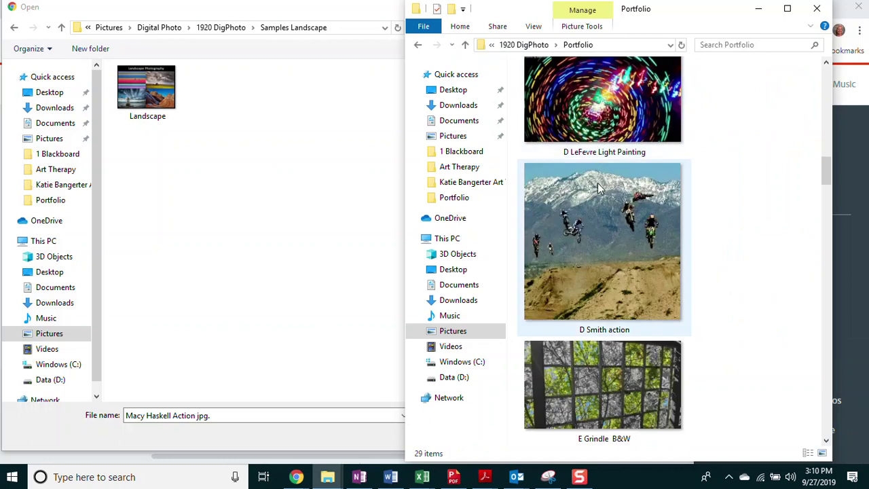
scroll(596, 190, down, 3)
scroll(595, 190, up, 20)
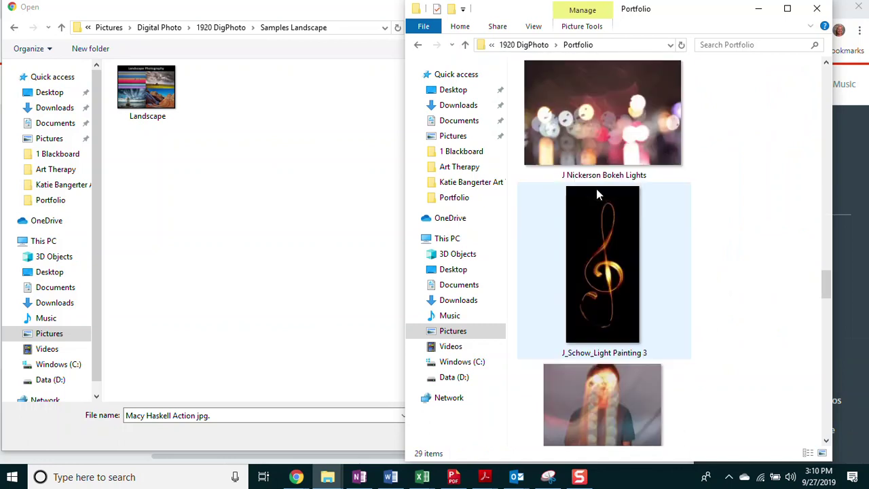
click(766, 8)
click(538, 8)
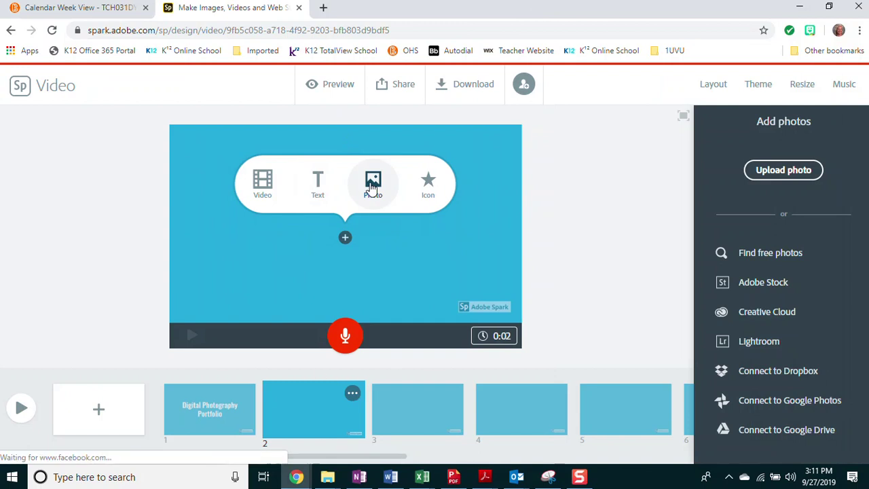
- Upload the green and blue light painting of a figure with raised arms from the Portfolio folder to slide 2
click(765, 170)
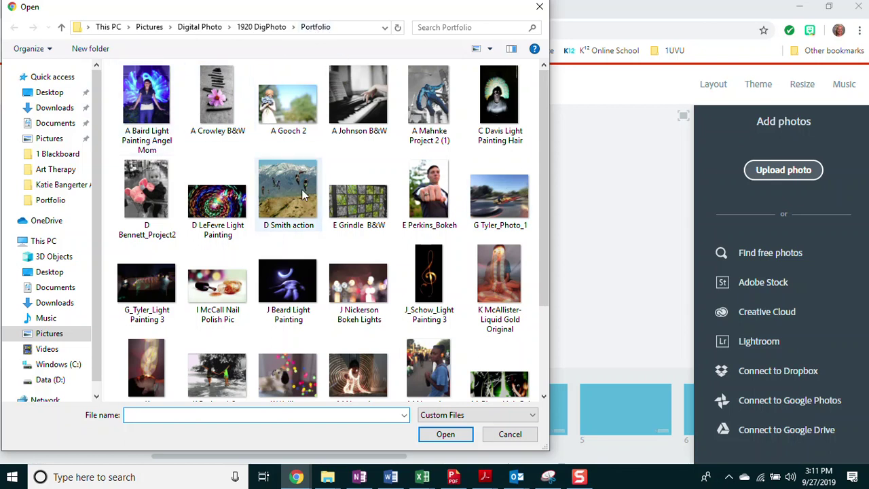
scroll(302, 195, down, 2)
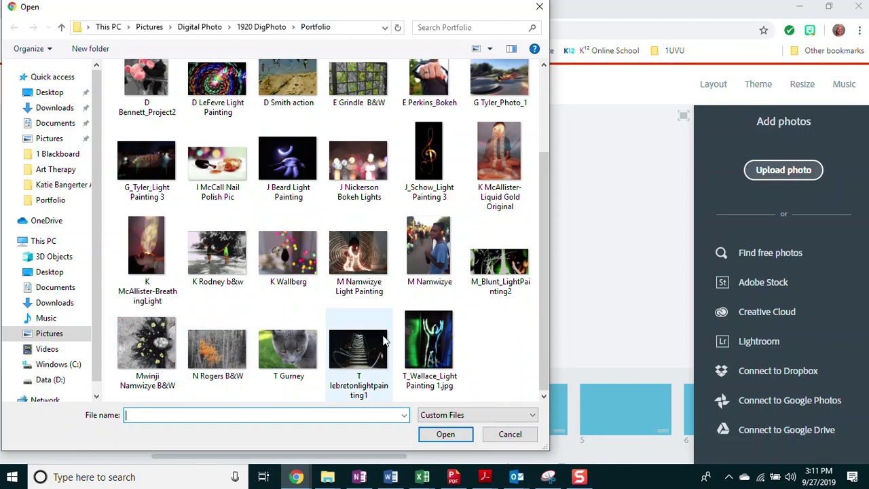
click(429, 343)
click(445, 435)
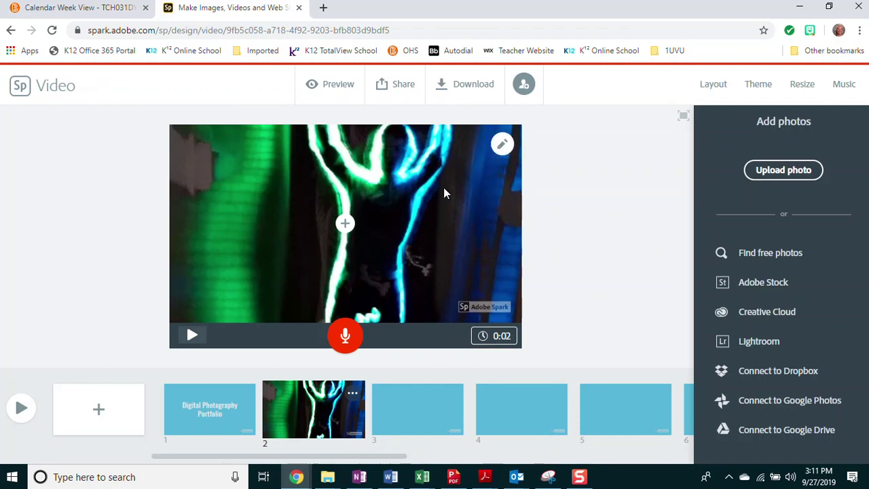
- Scale down the light painting photo on slide 2 to fit the whole figure and shift it slightly upward
mouse_move(503, 147)
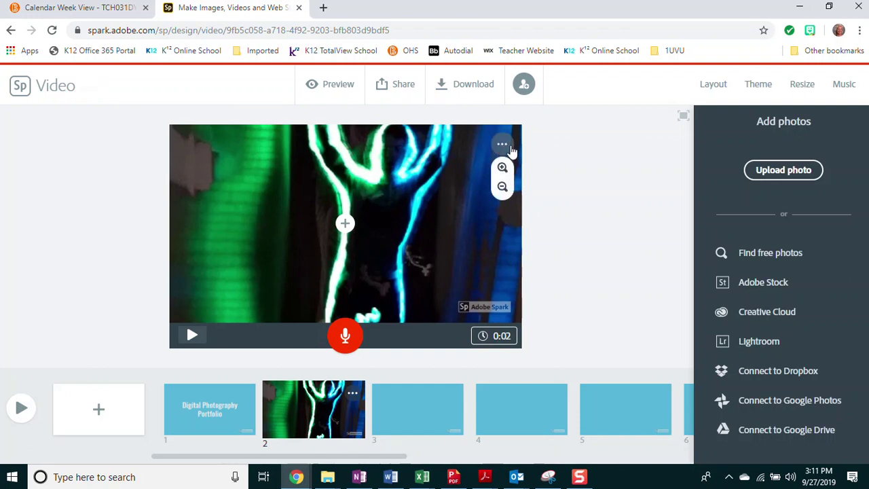
click(502, 187)
click(502, 188)
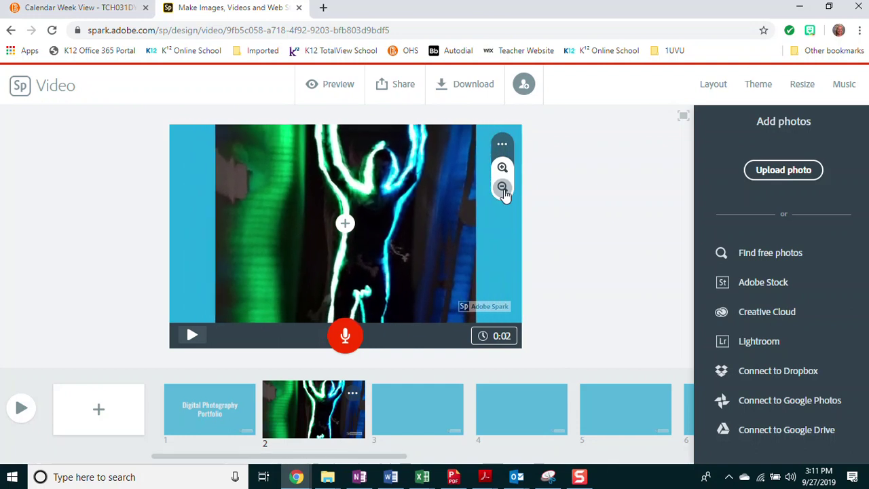
click(502, 188)
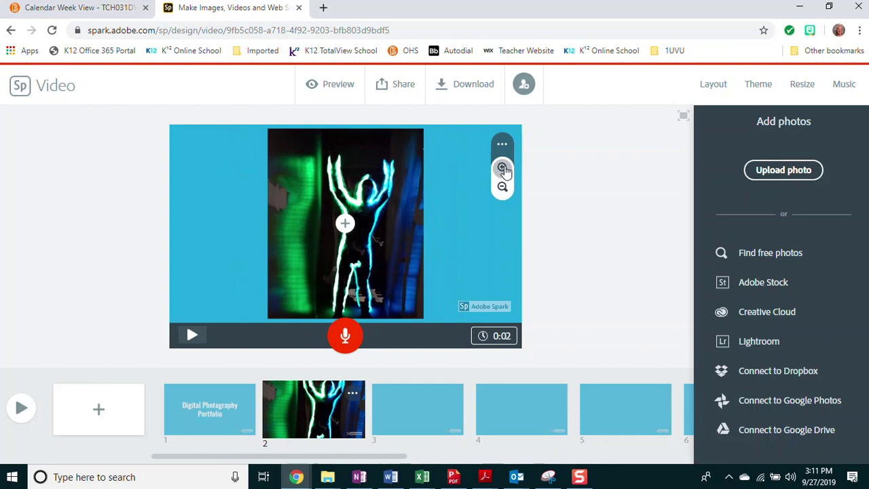
click(502, 168)
click(502, 167)
click(502, 167)
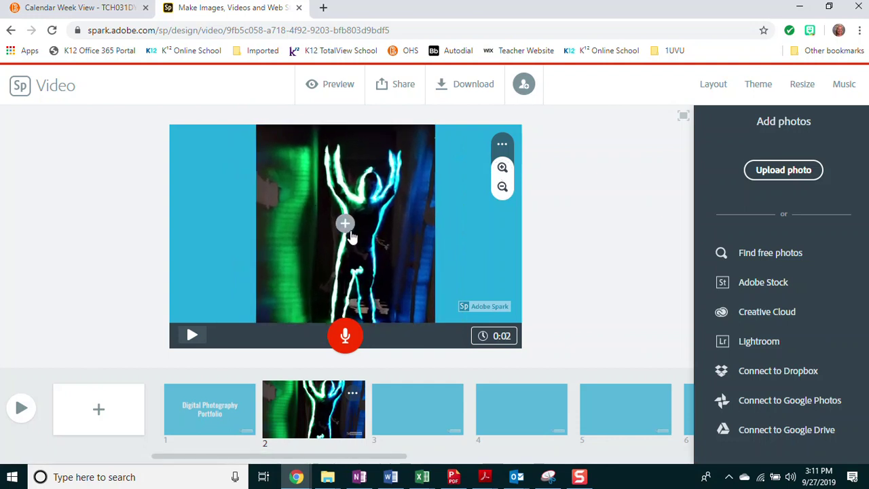
drag(359, 233, 354, 219)
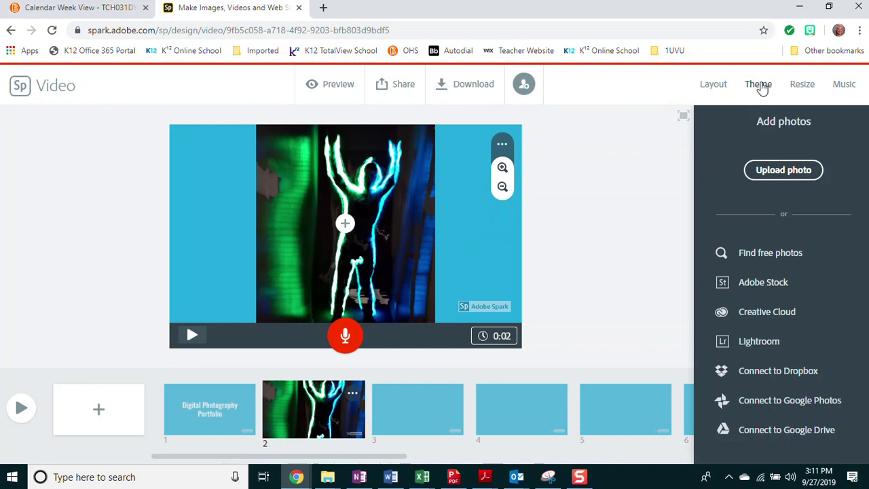
- Apply the Noir theme to the video
click(761, 88)
scroll(784, 242, down, 3)
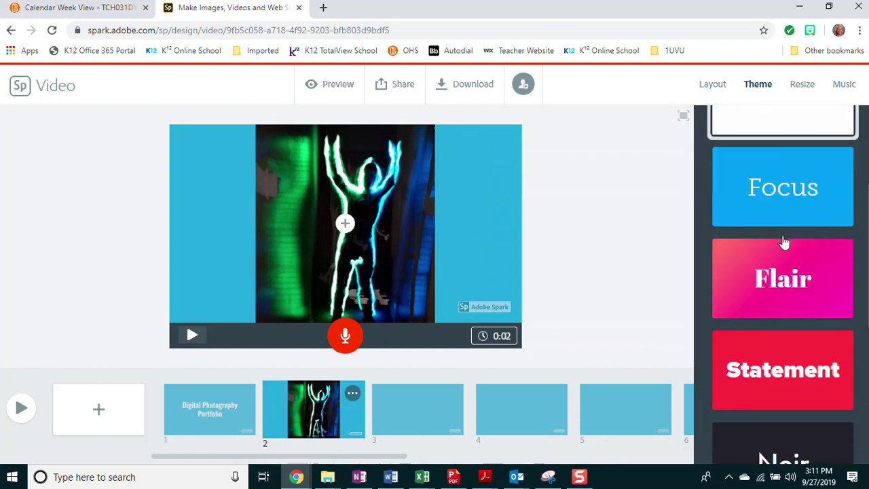
scroll(781, 258, down, 2)
click(760, 330)
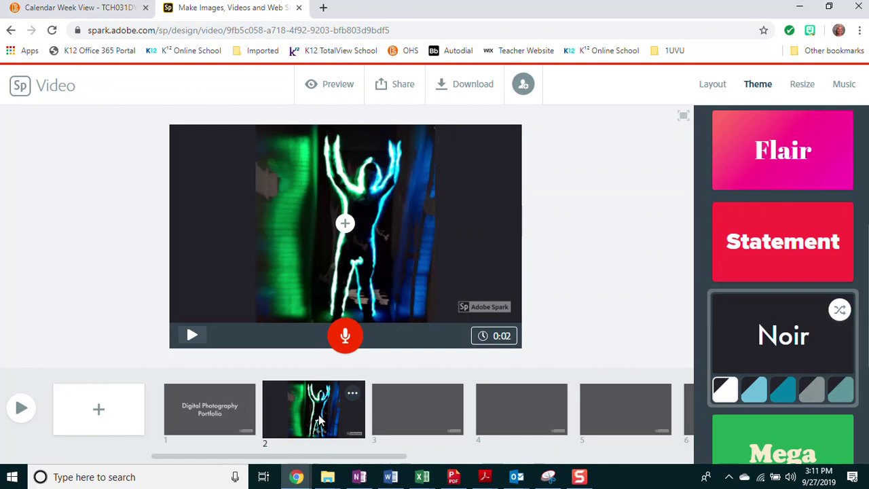
- Upload the black-and-white portrait with yellow flowers in the hair from the Portfolio folder to slide 3
click(412, 410)
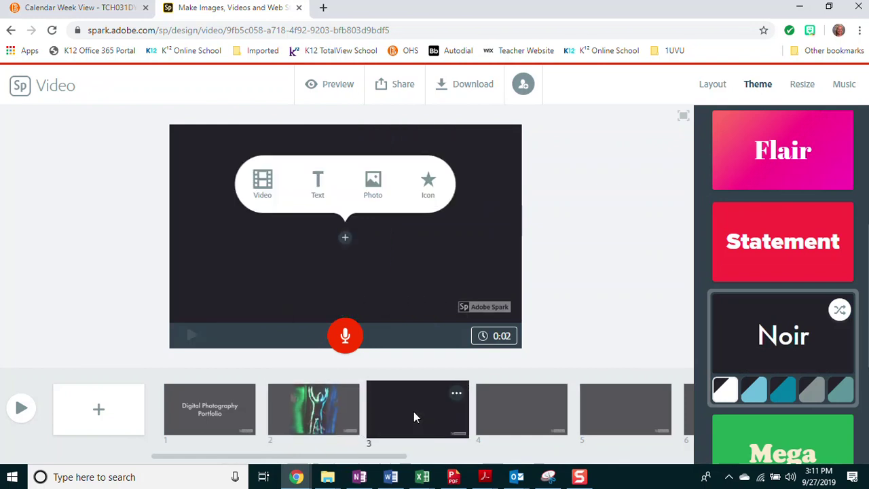
click(370, 183)
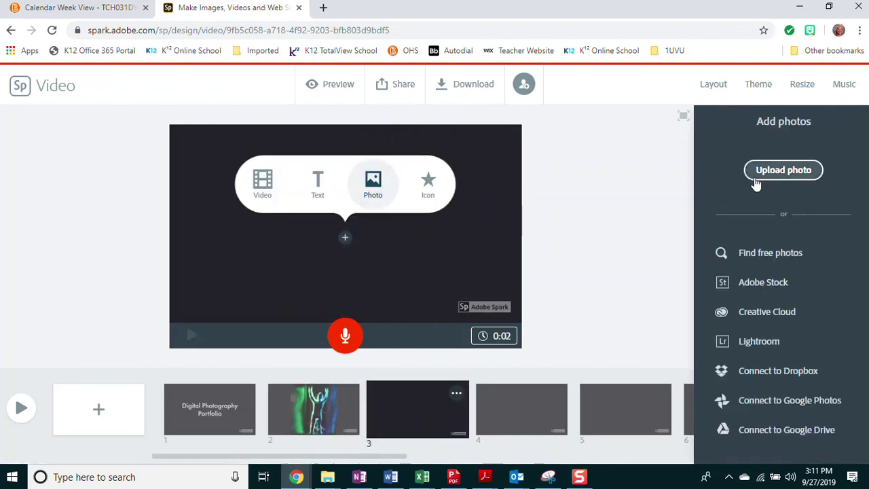
click(774, 171)
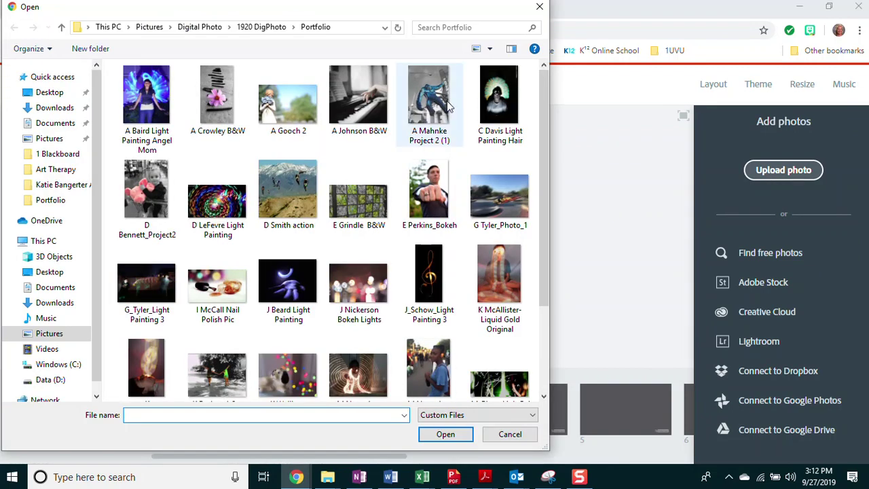
scroll(398, 190, down, 3)
click(146, 348)
click(445, 433)
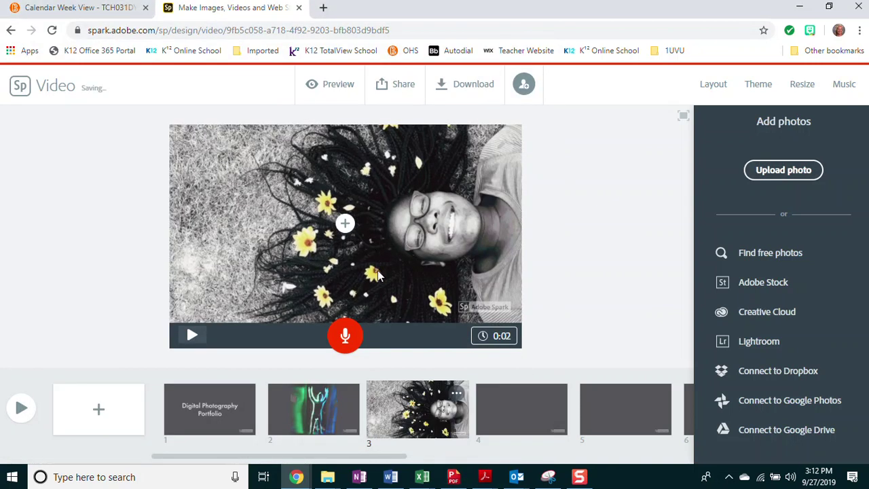
mouse_move(490, 156)
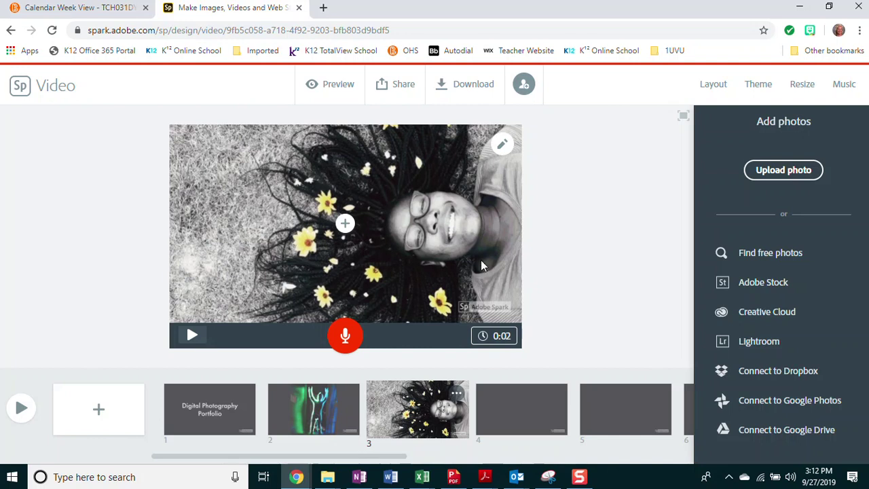
- Upload the light painting of a woman with blue angel wings from the Portfolio folder to slide 4
click(524, 399)
click(373, 185)
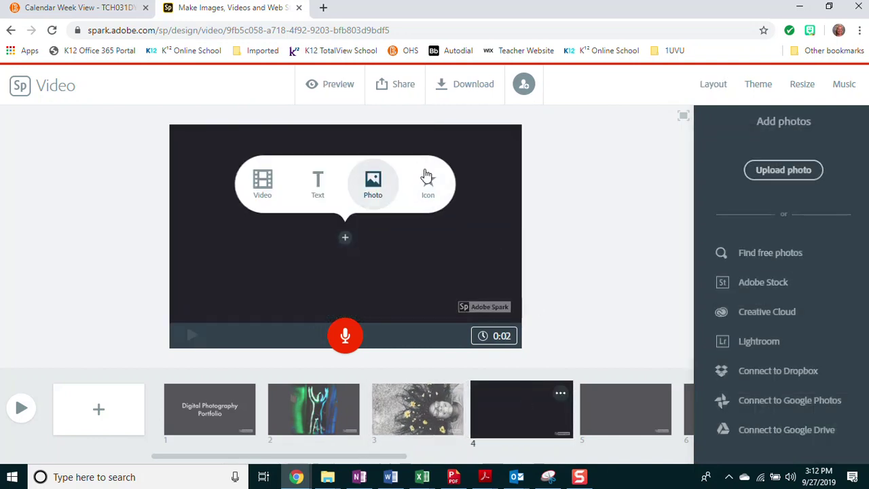
click(788, 171)
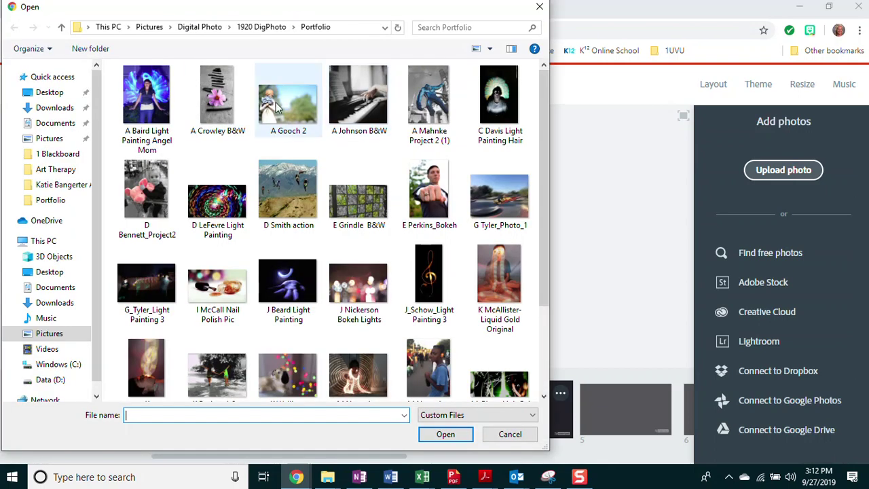
click(147, 97)
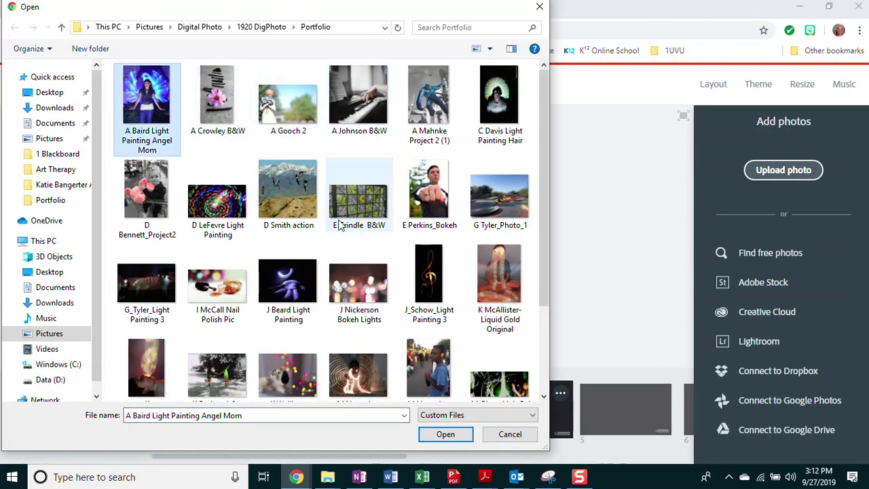
click(455, 440)
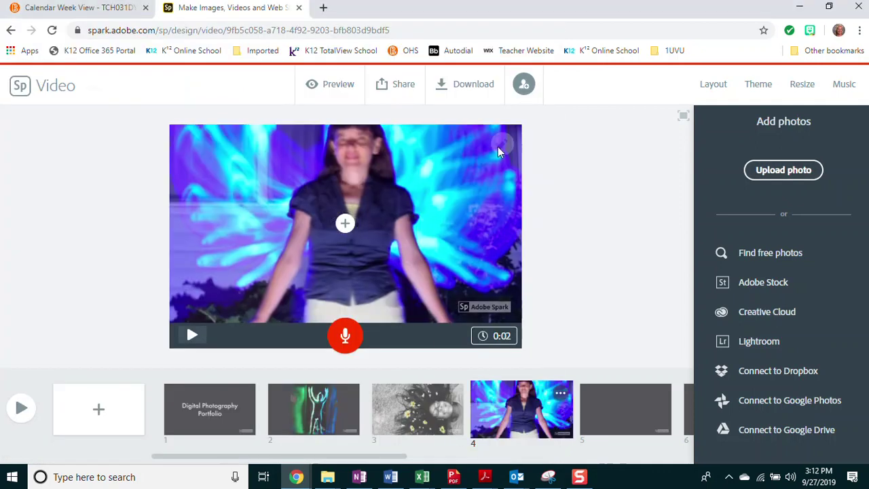
- Scale down the angel wings photo on slide 4 to fit the wings and halo, and shift it slightly downward
mouse_move(500, 147)
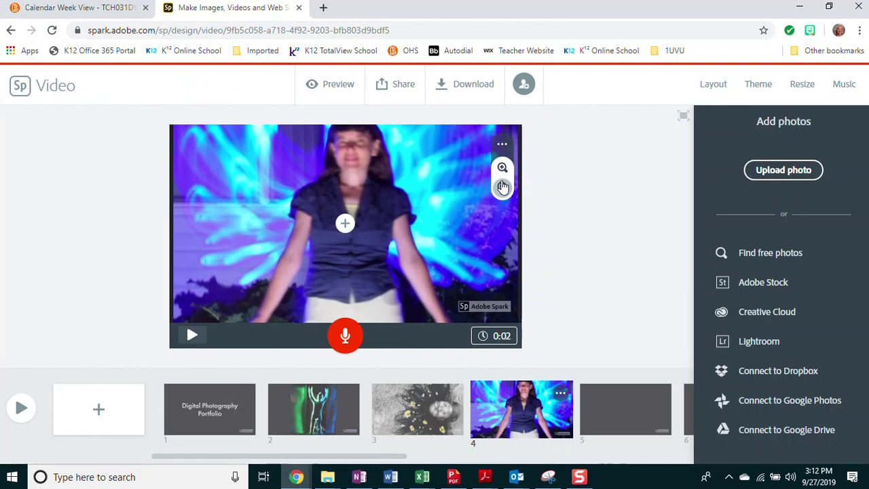
click(502, 187)
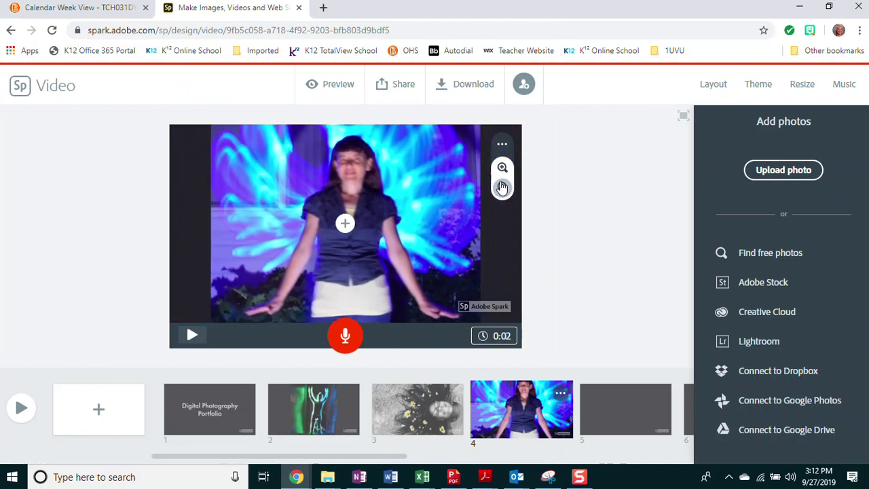
click(503, 187)
drag(357, 176, 355, 188)
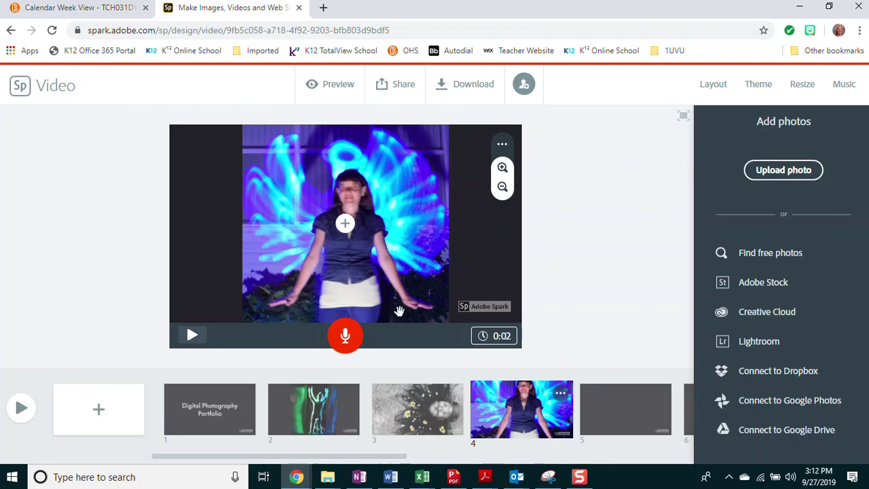
- Upload the bokeh photo of a man in a suit showing the ring on his fist to slide 5
click(612, 398)
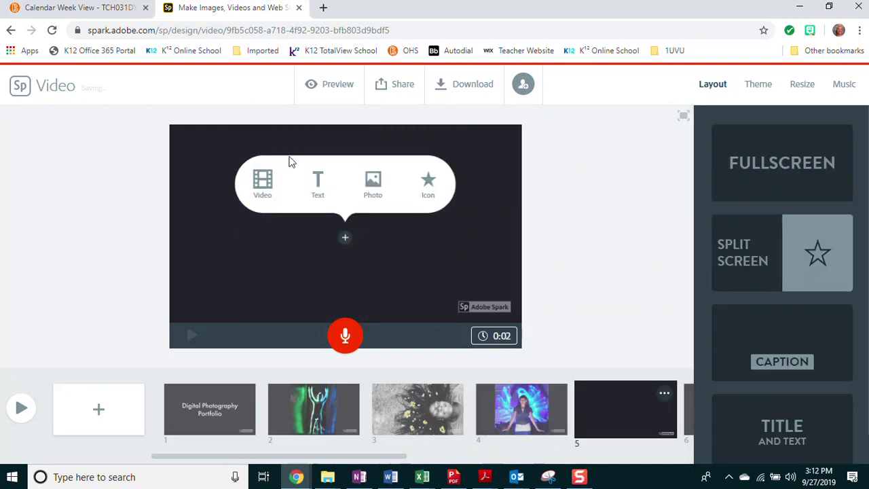
click(366, 182)
click(787, 168)
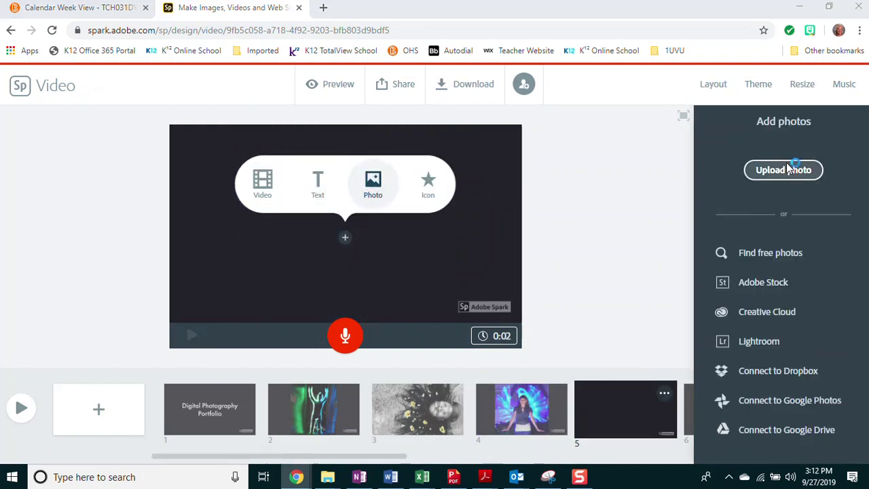
click(426, 190)
click(442, 434)
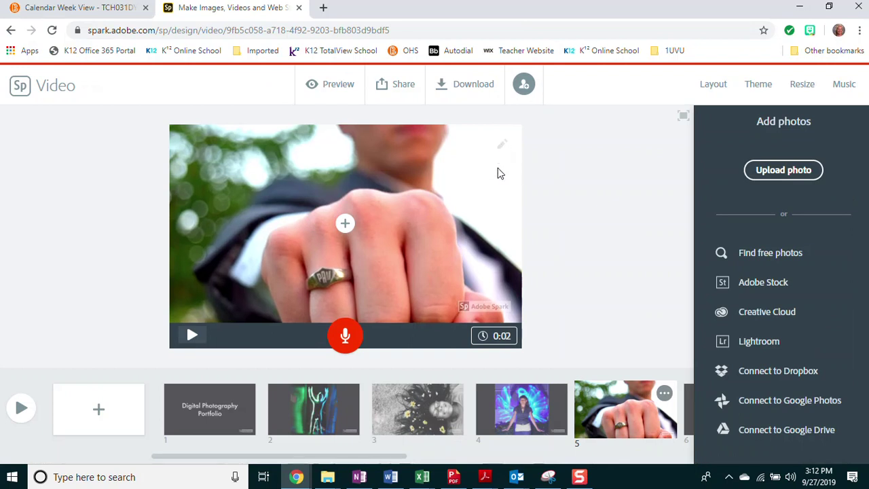
- Scale down the ring photo on slide 5 to include most of the man's face along with the fist, and adjust its position slightly
click(501, 144)
click(503, 190)
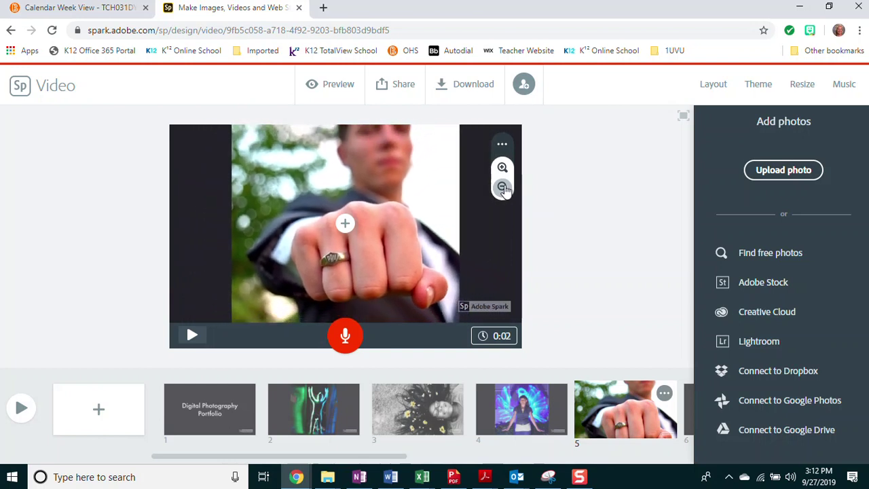
drag(414, 173, 410, 176)
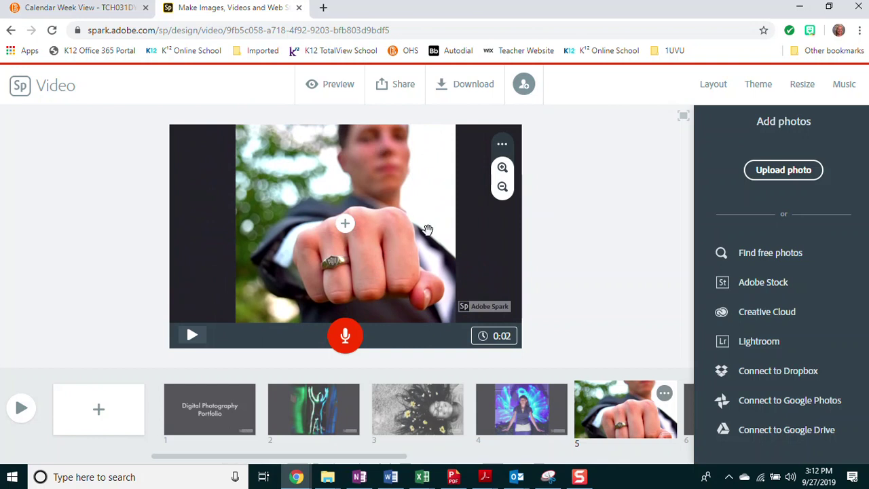
click(502, 187)
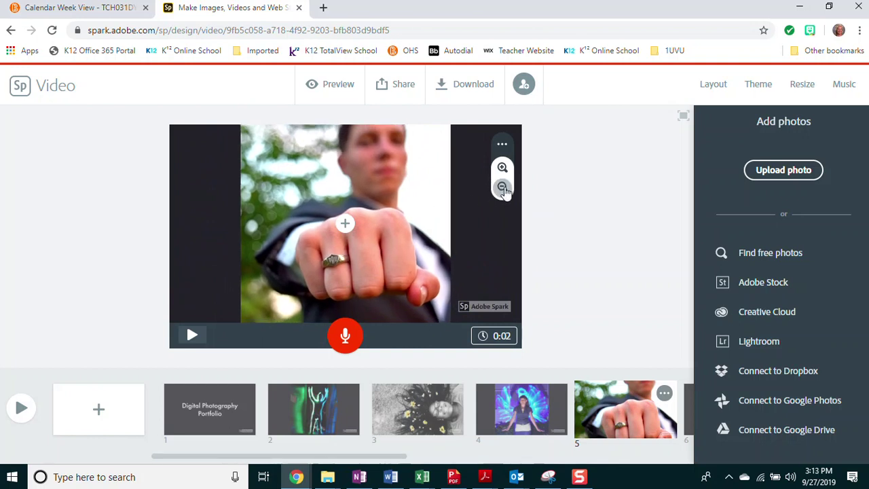
click(503, 170)
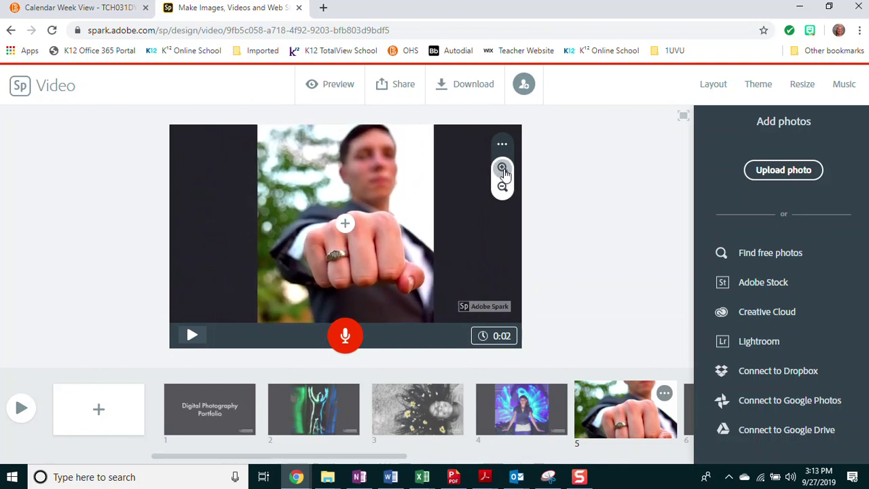
click(502, 170)
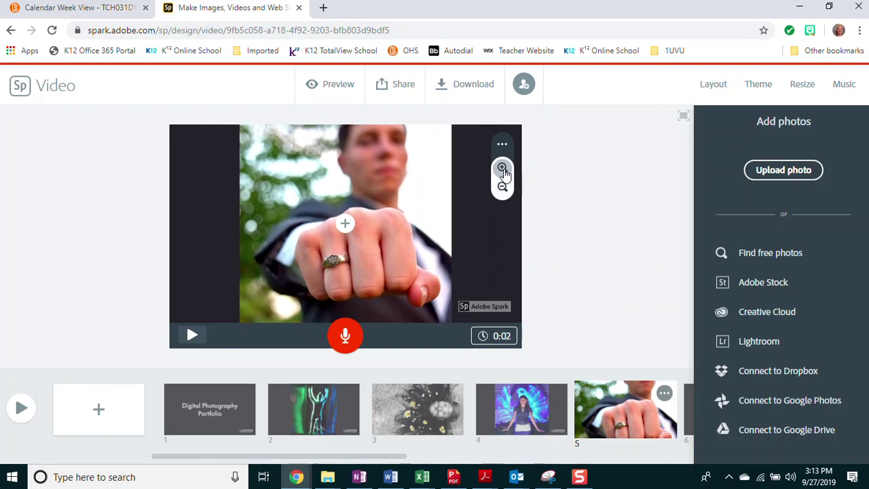
click(503, 170)
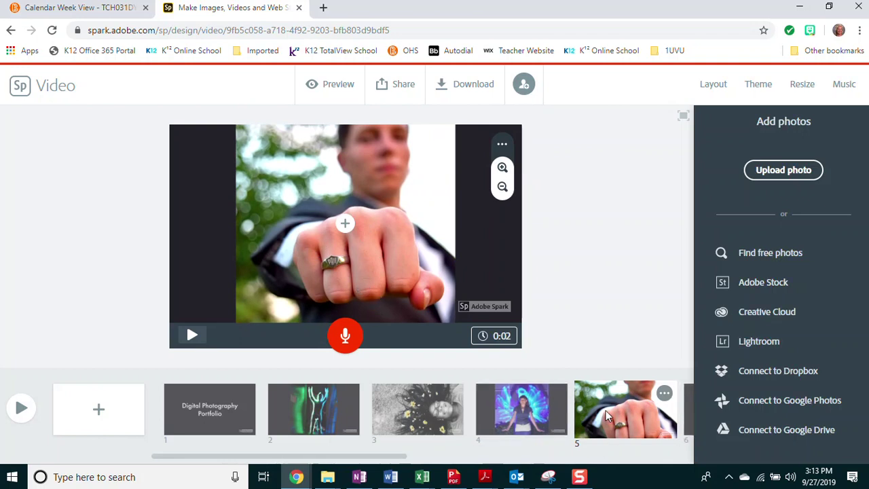
- Upload the photo of the Dalmatian figurine with coloured bokeh lights from the Portfolio folder to slide 6
drag(252, 459, 431, 468)
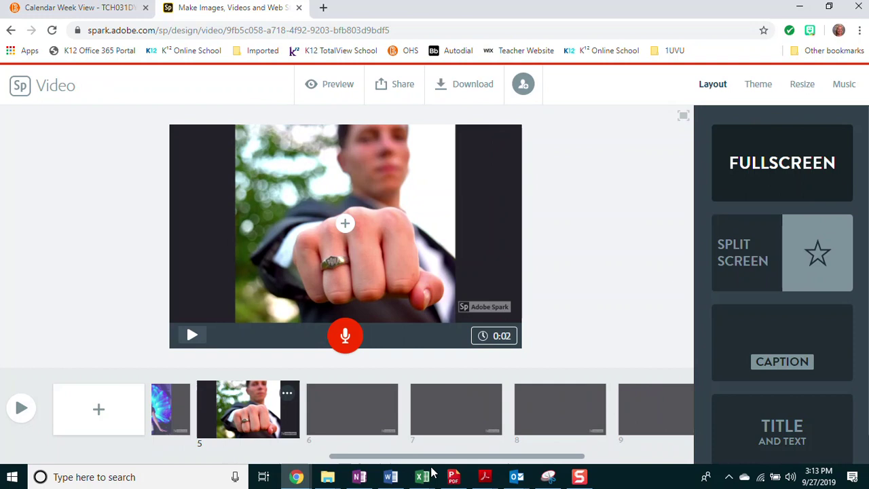
click(353, 401)
click(375, 183)
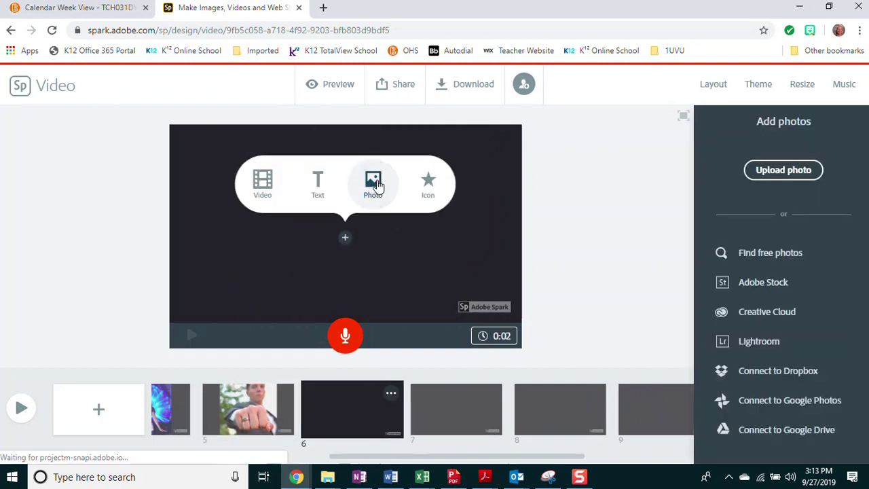
click(791, 168)
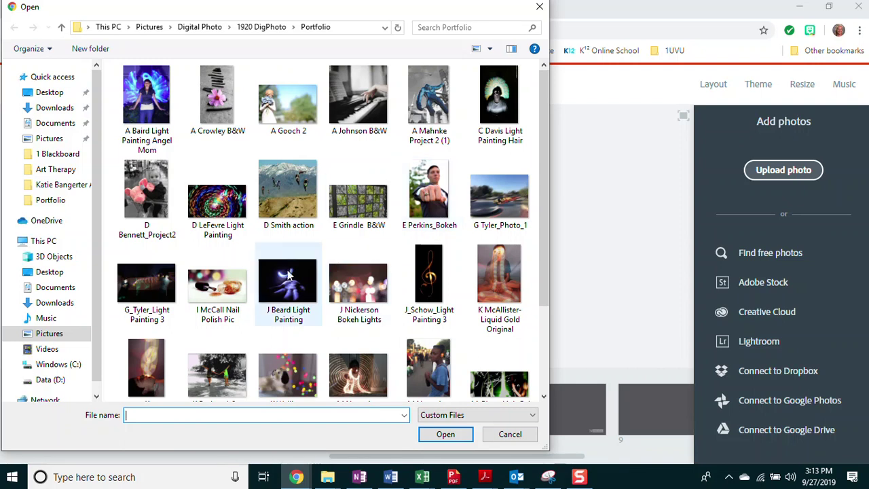
scroll(292, 279, down, 3)
click(317, 271)
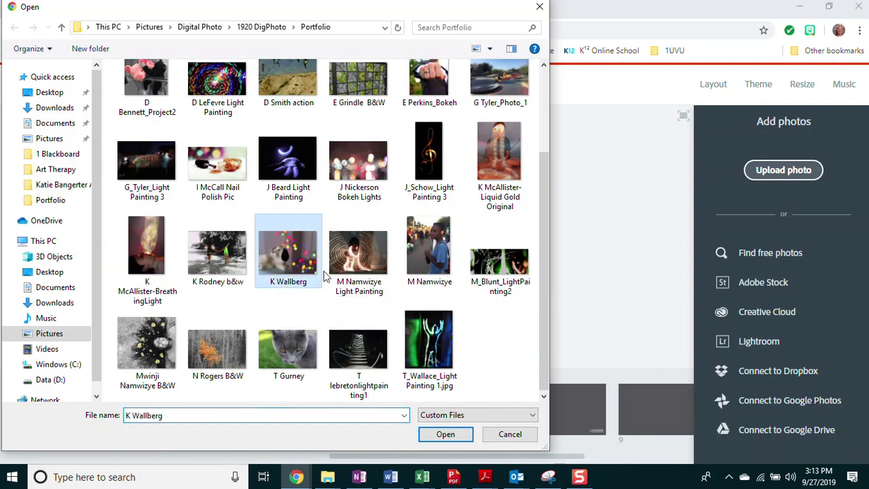
click(424, 433)
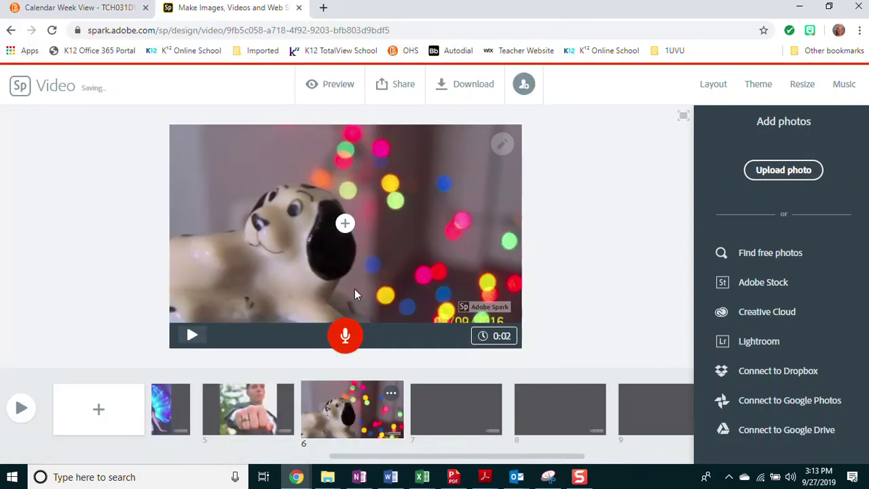
- Scale down the Dalmatian figurine photo on slide 6 so that it still fills the slide's full height
mouse_move(501, 150)
click(503, 187)
click(503, 188)
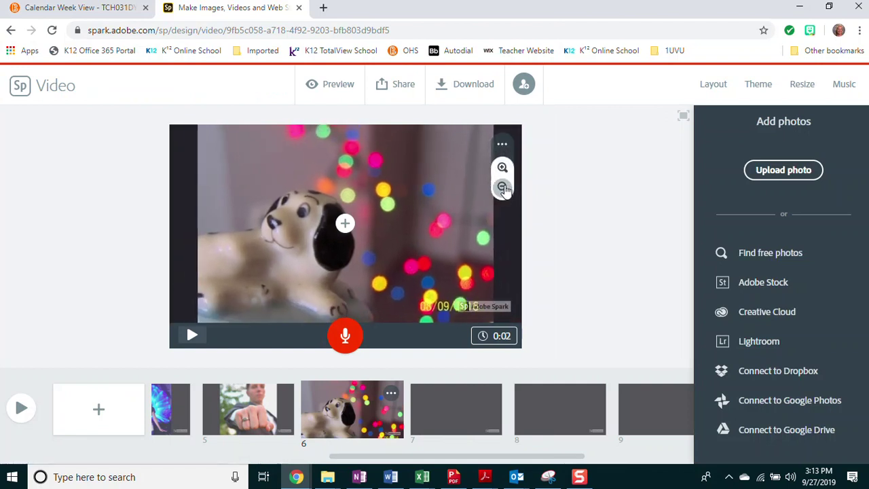
click(503, 188)
click(503, 188)
click(502, 169)
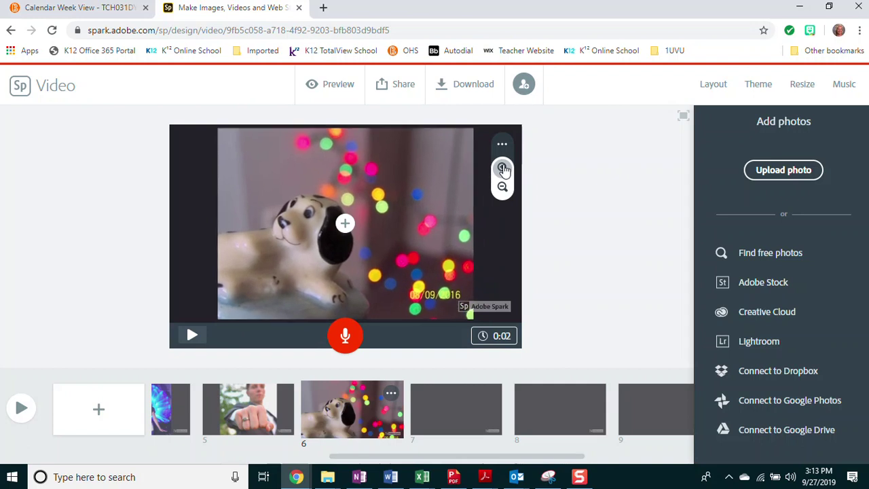
click(502, 168)
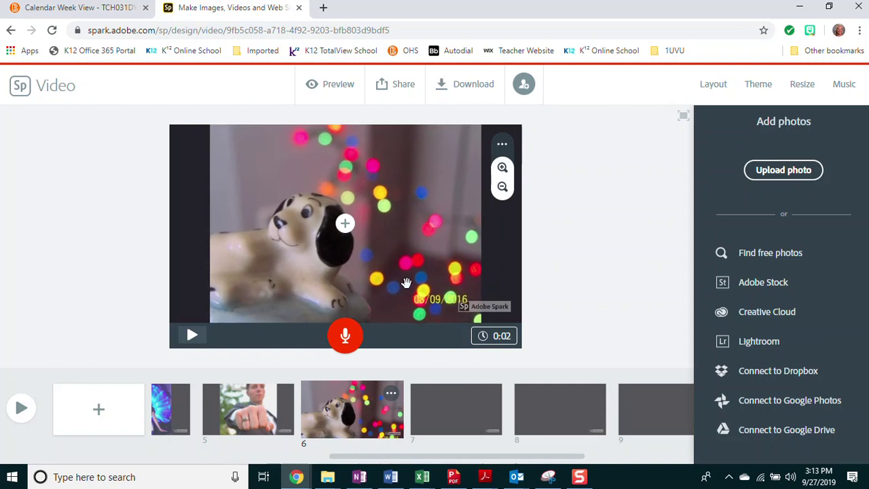
- Upload the black-and-white photo with the blue gorilla from the Portfolio folder to slide 7
click(458, 416)
click(373, 182)
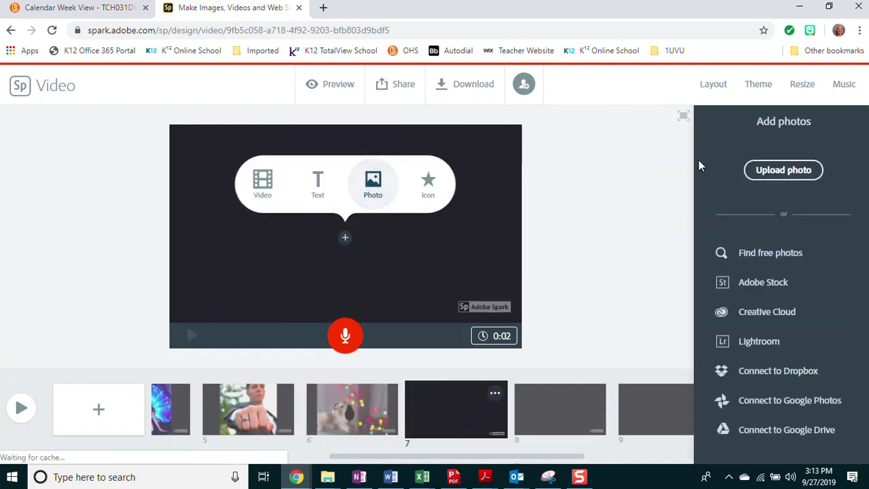
click(774, 170)
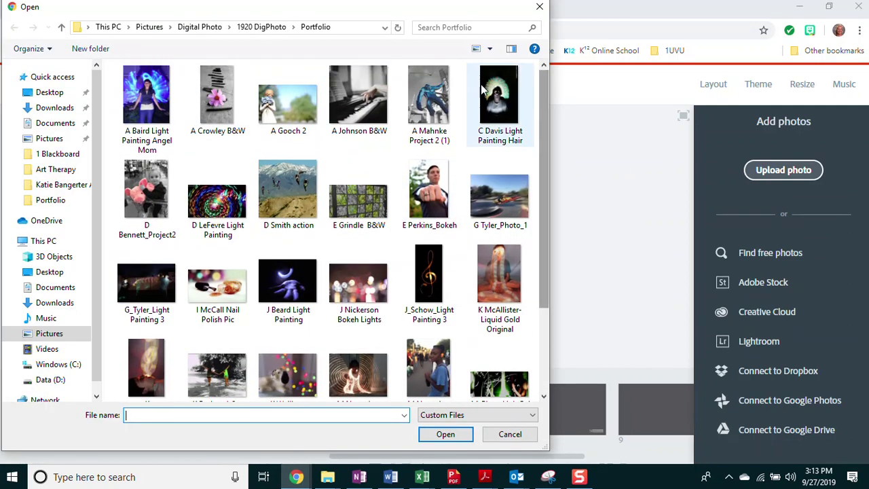
click(429, 98)
click(445, 434)
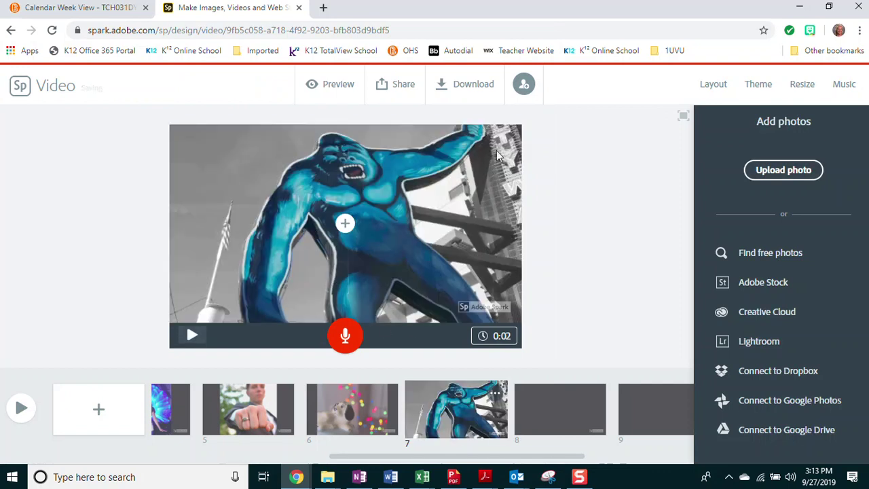
- Scale down the blue gorilla photo on slide 7 to show the whole figure while still filling the slide's full height
click(478, 160)
click(502, 187)
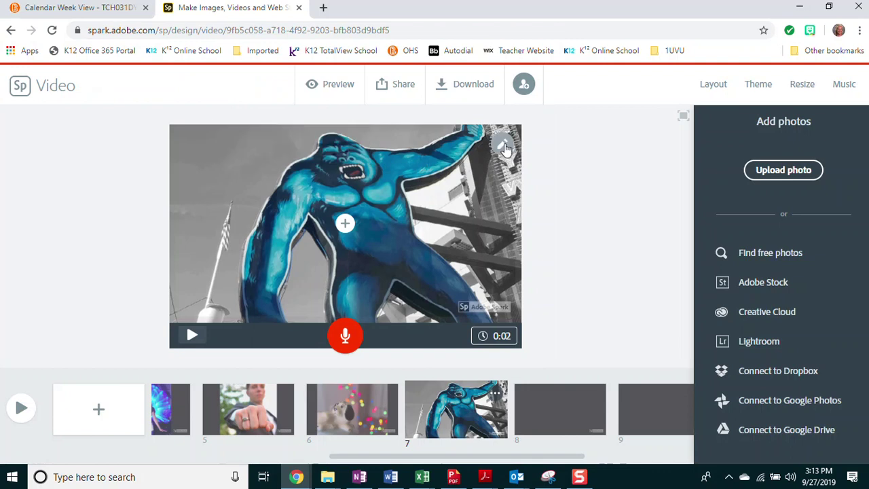
click(502, 187)
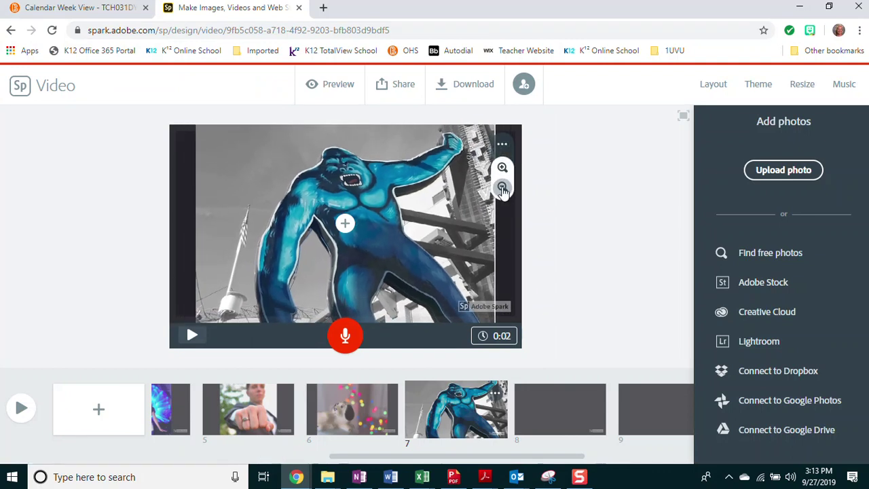
click(502, 189)
click(502, 189)
click(502, 188)
click(502, 188)
click(502, 189)
click(502, 189)
click(502, 189)
click(503, 189)
click(502, 189)
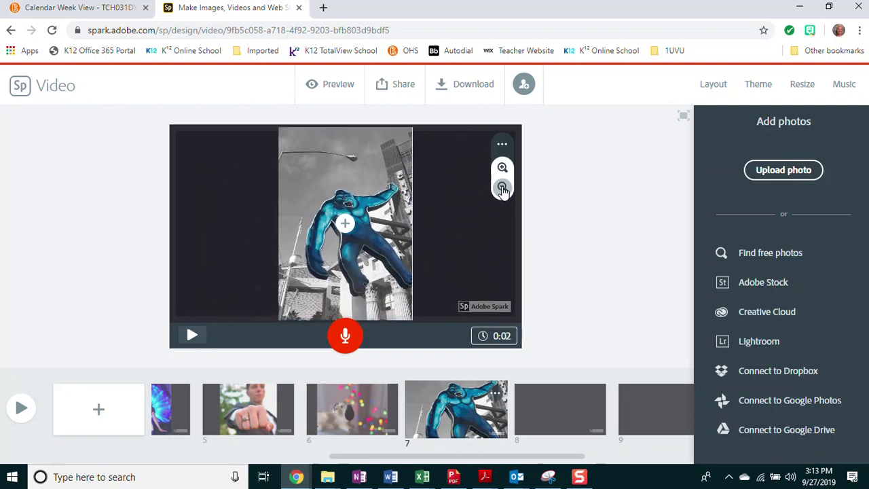
click(502, 170)
click(501, 170)
click(502, 170)
click(501, 170)
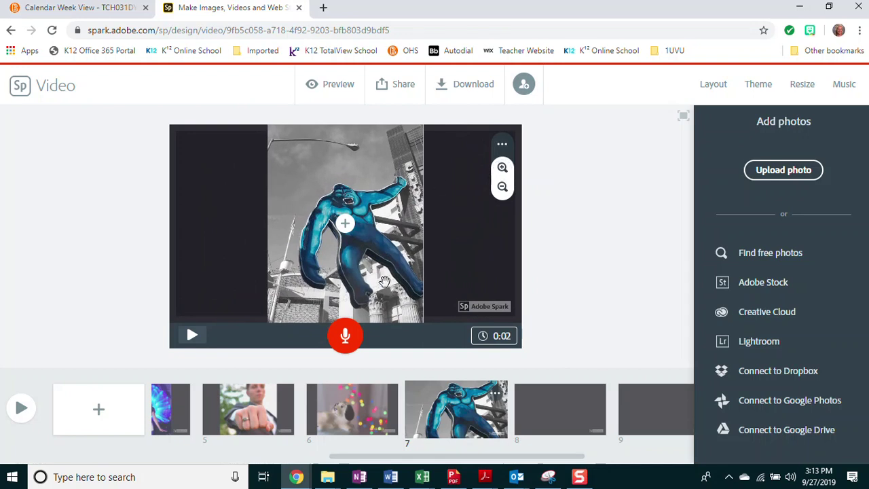
- Upload the photo of the person in a blue shirt on a crowded street from the Portfolio folder to slide 8
click(551, 401)
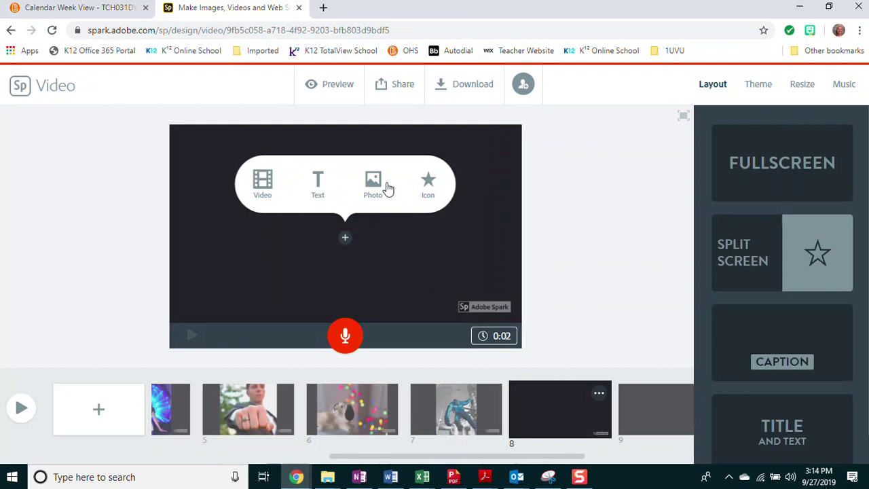
click(375, 184)
click(775, 168)
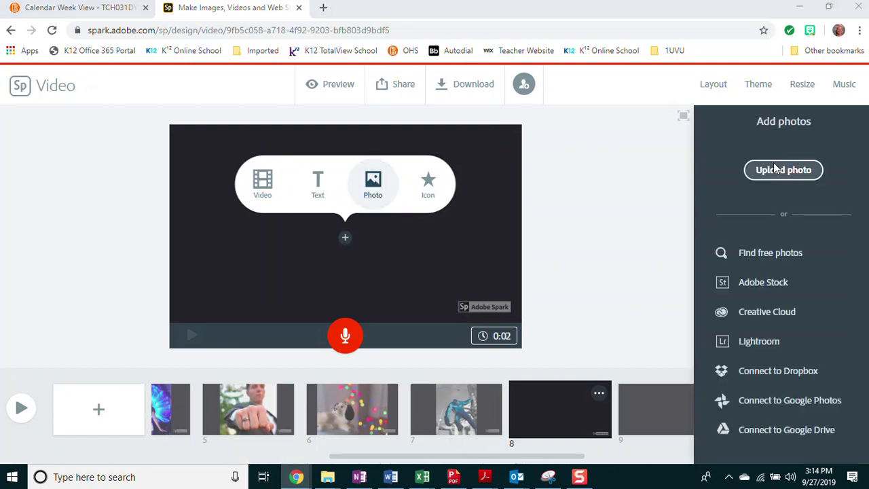
scroll(364, 163, down, 2)
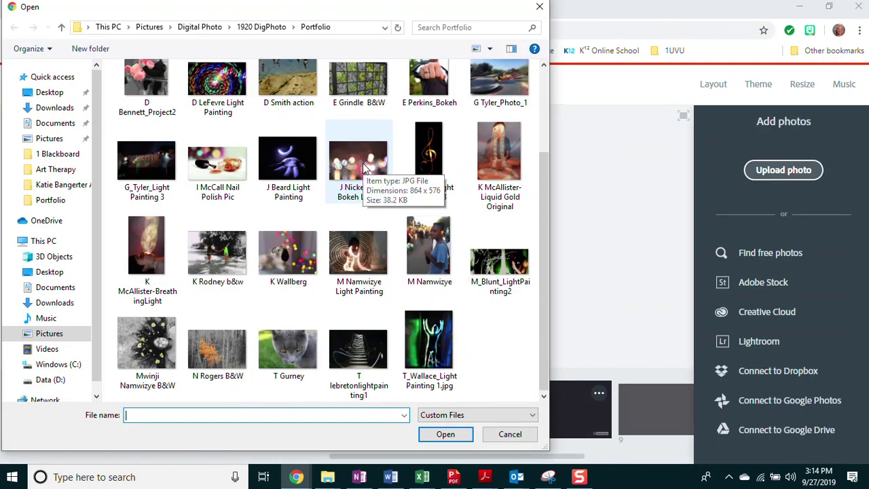
click(422, 247)
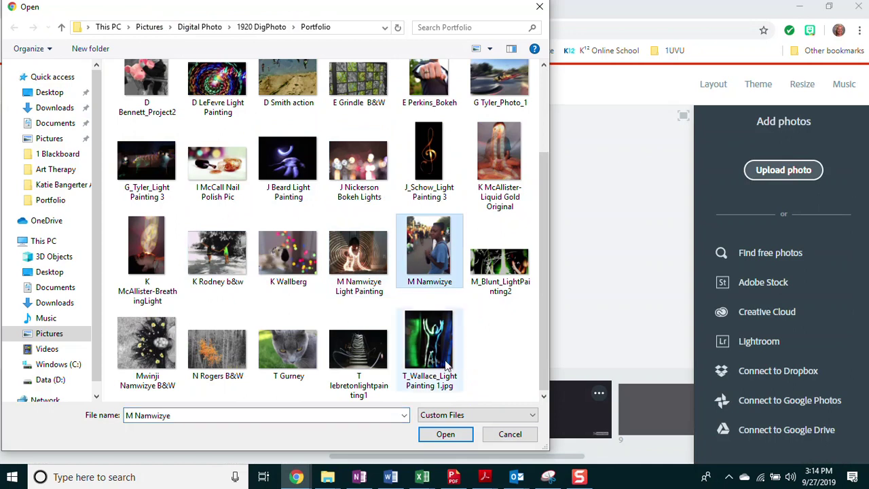
click(440, 439)
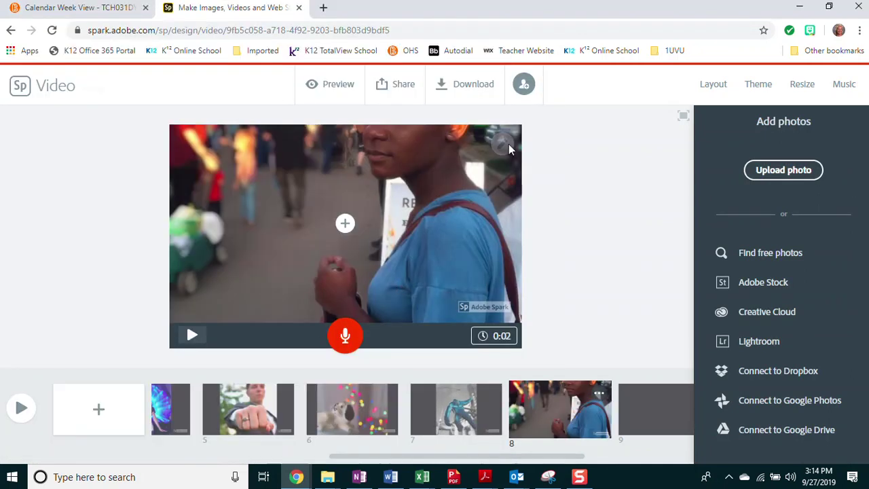
- Scale down the street portrait on slide 8 to include the person's whole head while still filling the slide's full height
click(502, 188)
click(502, 188)
click(502, 188)
click(502, 188)
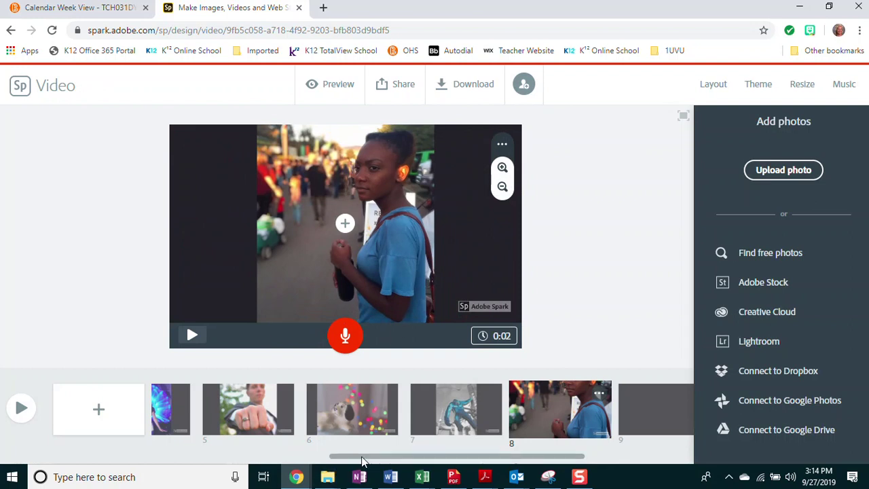
- Upload the black-and-white photo of hands playing the piano from the Portfolio folder to slide 9
drag(366, 461, 442, 461)
click(470, 406)
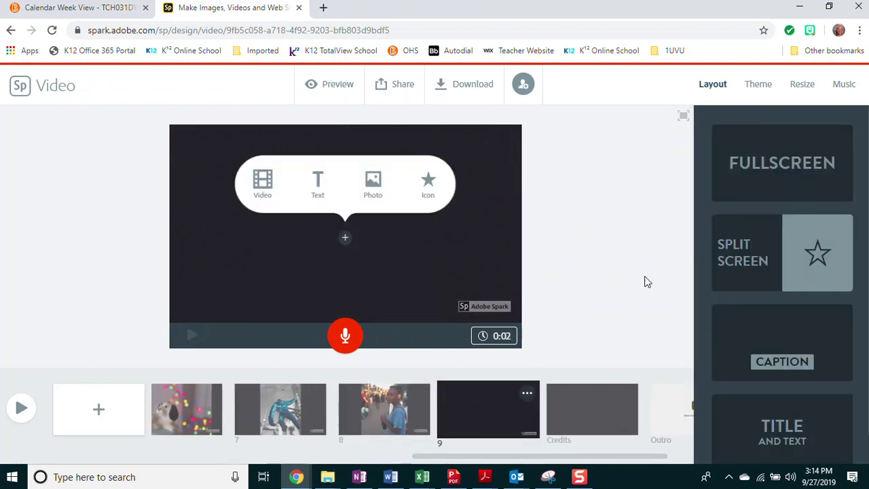
click(366, 182)
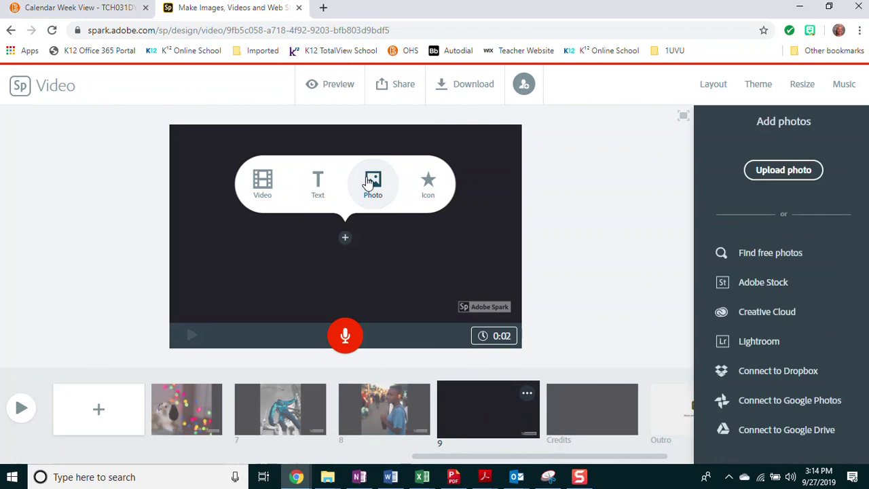
click(774, 170)
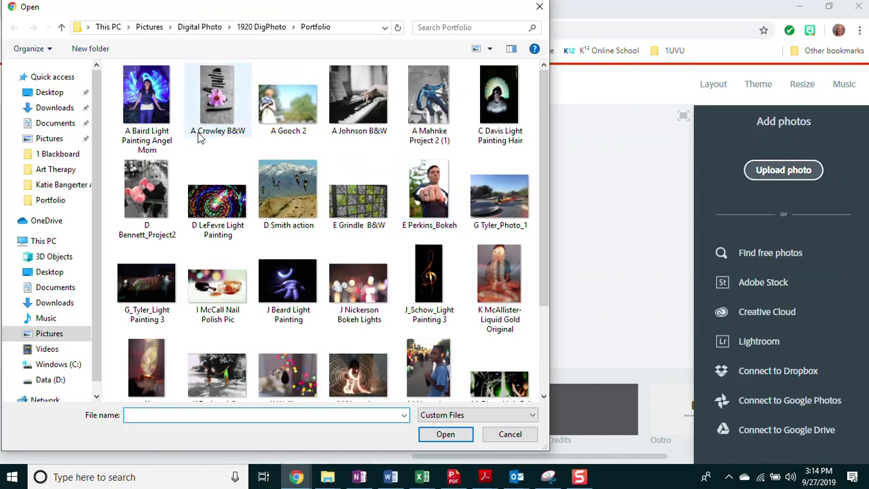
click(358, 98)
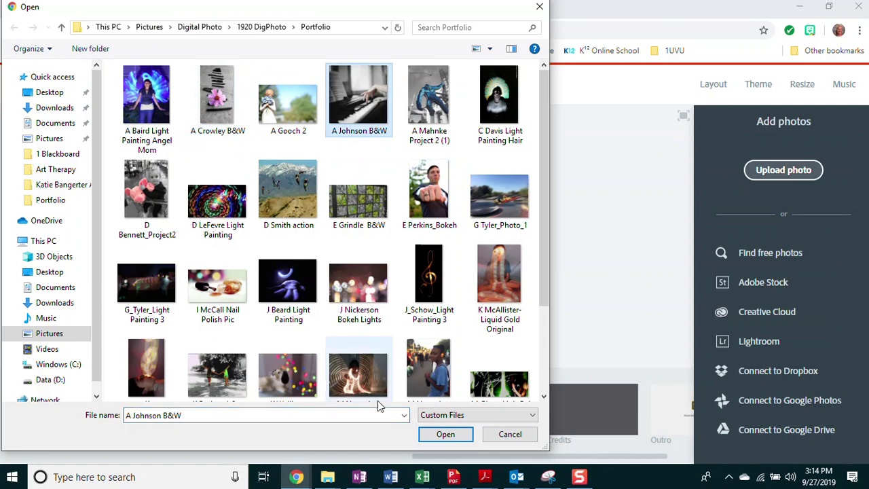
click(437, 436)
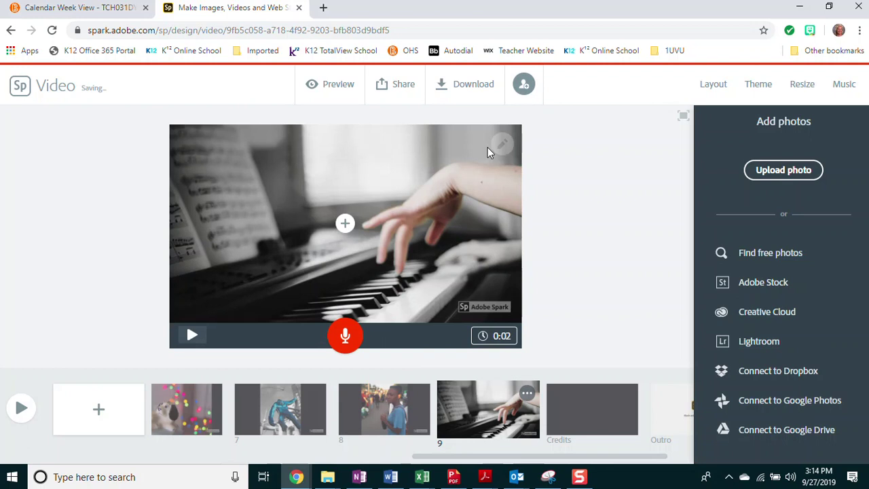
- Scale down the piano photo on slide 9 to show more of the picture while still filling the slide's full height
click(502, 142)
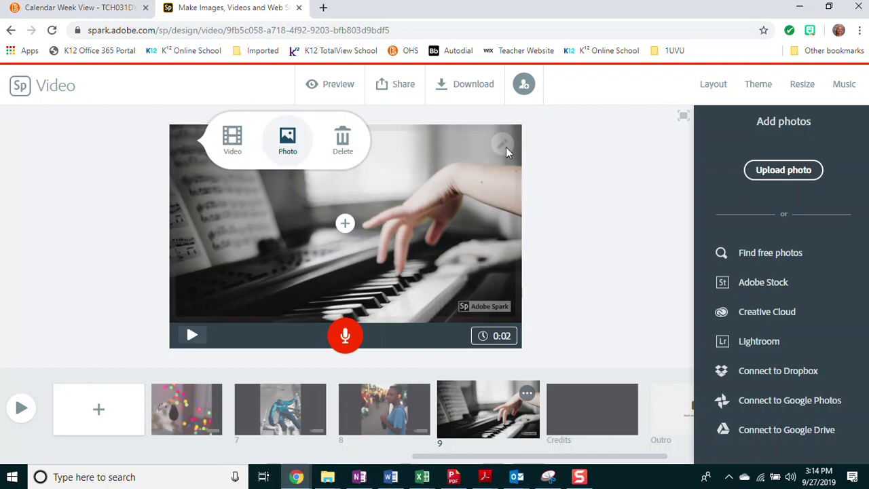
click(506, 147)
click(502, 189)
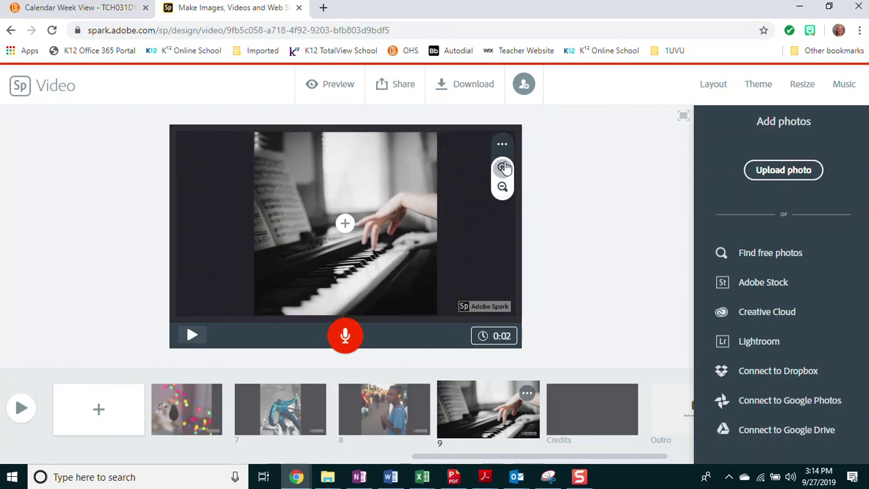
click(502, 167)
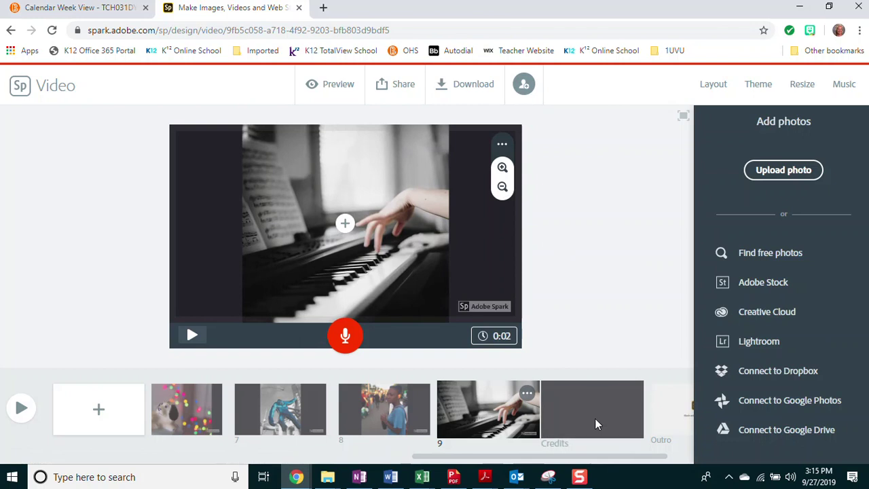
- Enter "Anonymous" as the contributor under "Created with work by" on the Credits slide
click(586, 402)
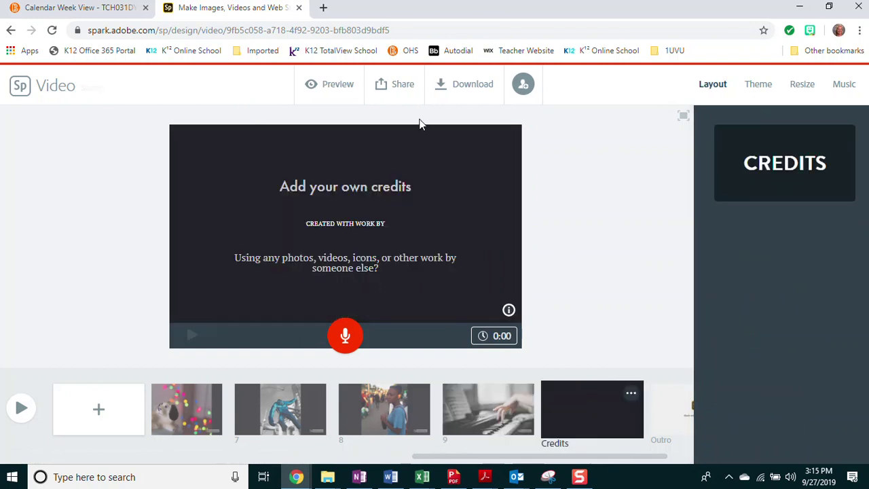
click(365, 236)
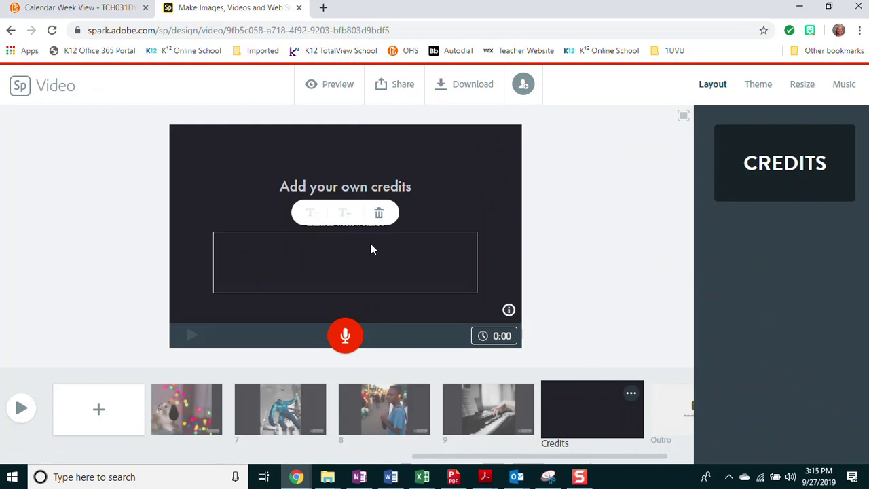
text(Rachel Girot)
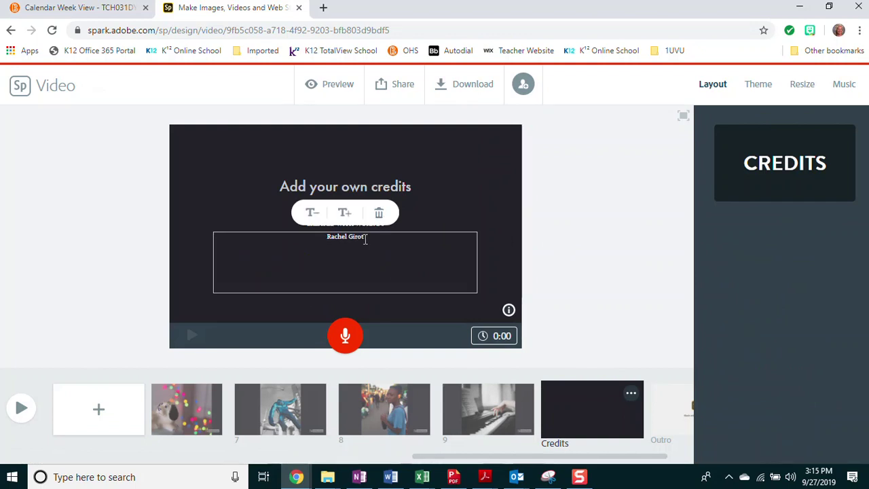
drag(365, 239, 304, 241)
text(Anonymous)
click(494, 268)
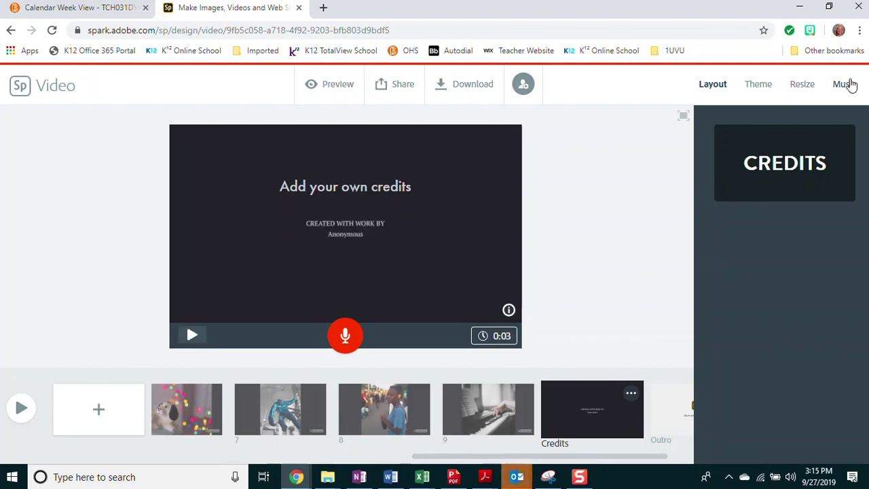
- Sample the Leap Frog track, set it as the video's background music, and play the whole video
click(846, 85)
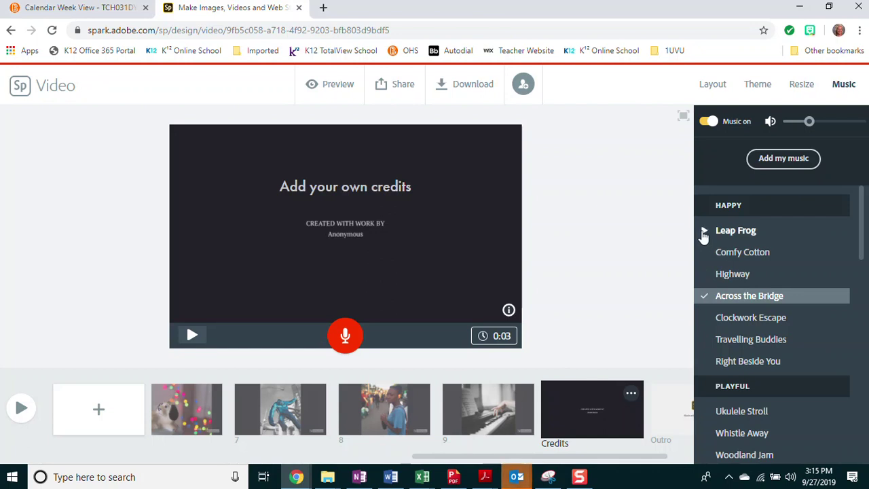
click(705, 232)
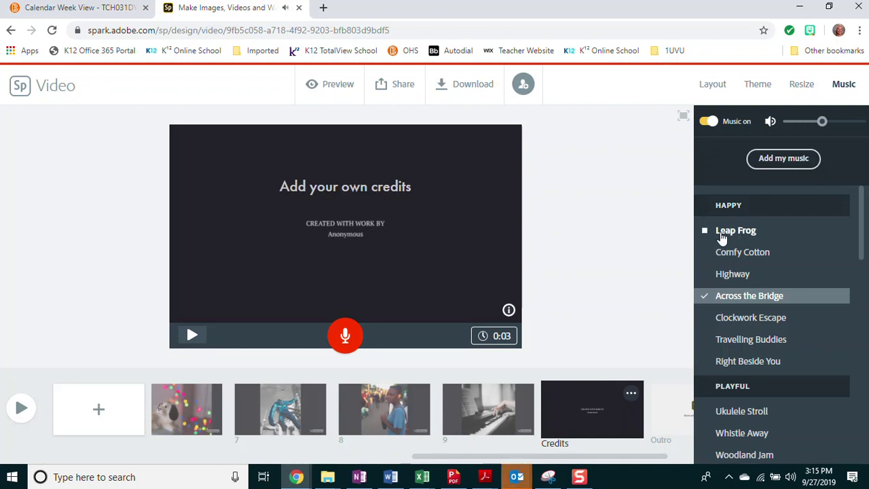
click(706, 232)
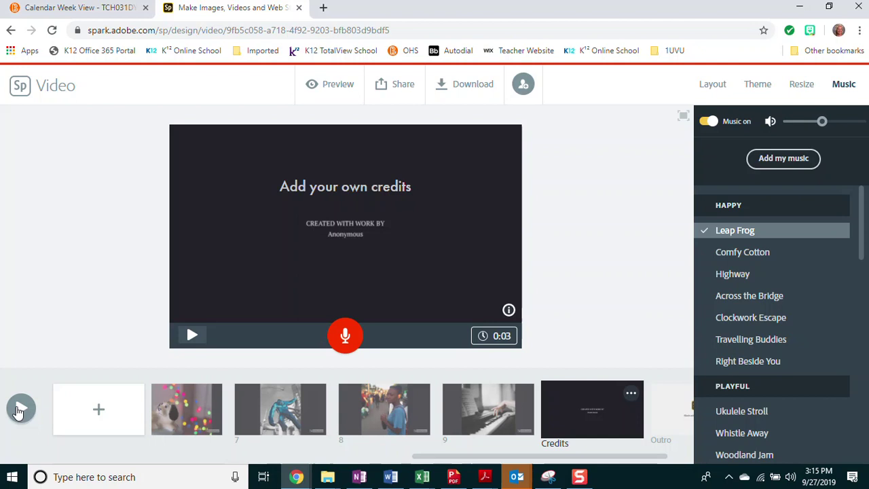
click(19, 410)
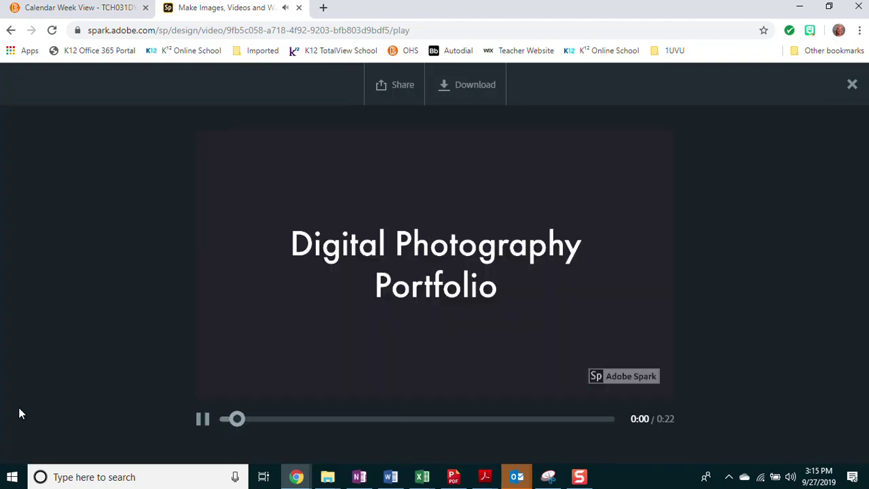